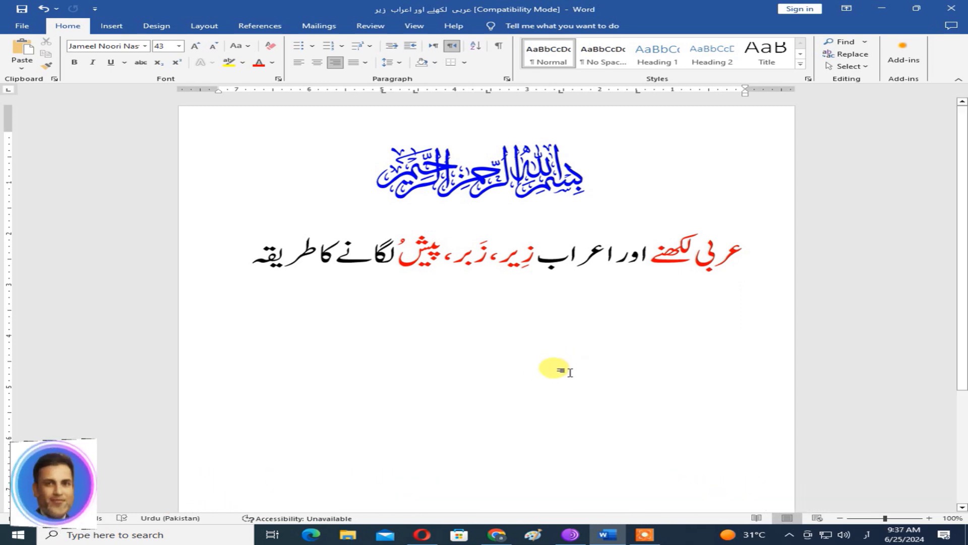
# - Select Urdu as the keyboard input language
pyautogui.click(866, 531)
pyautogui.click(837, 443)
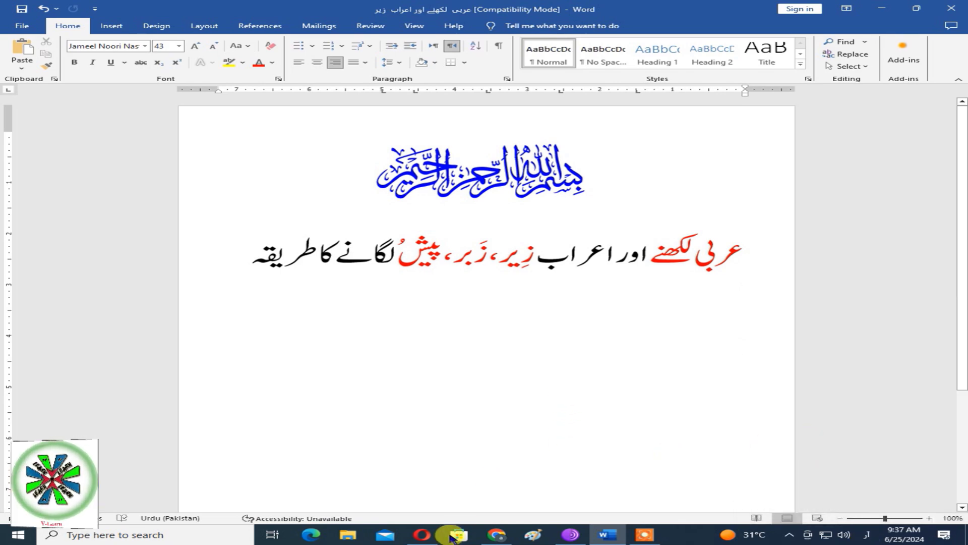
# - Copy the four verses of Surah Al Ikhlas from the dawateislami.net page in Chrome and paste them into the Word document below the heading
pyautogui.click(485, 533)
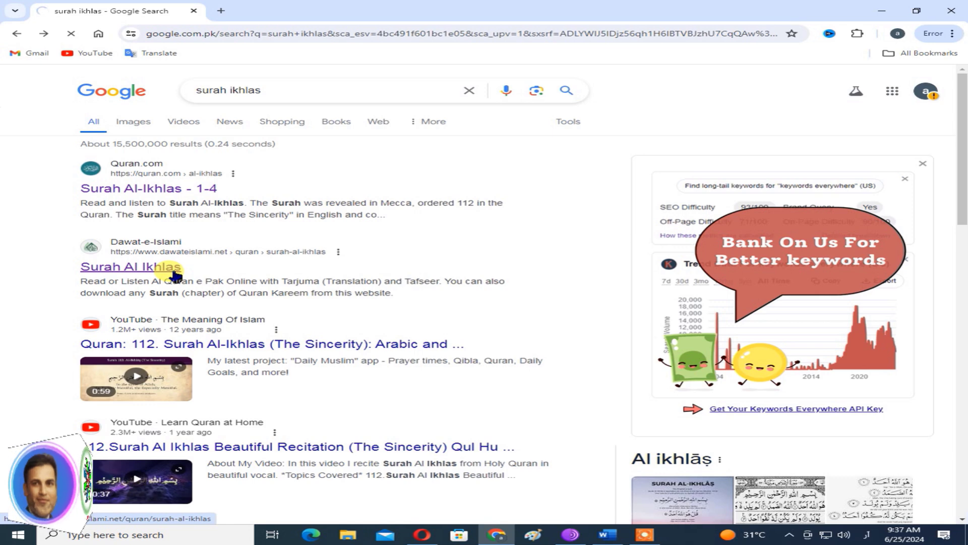
pyautogui.scroll(-7, 275, 249)
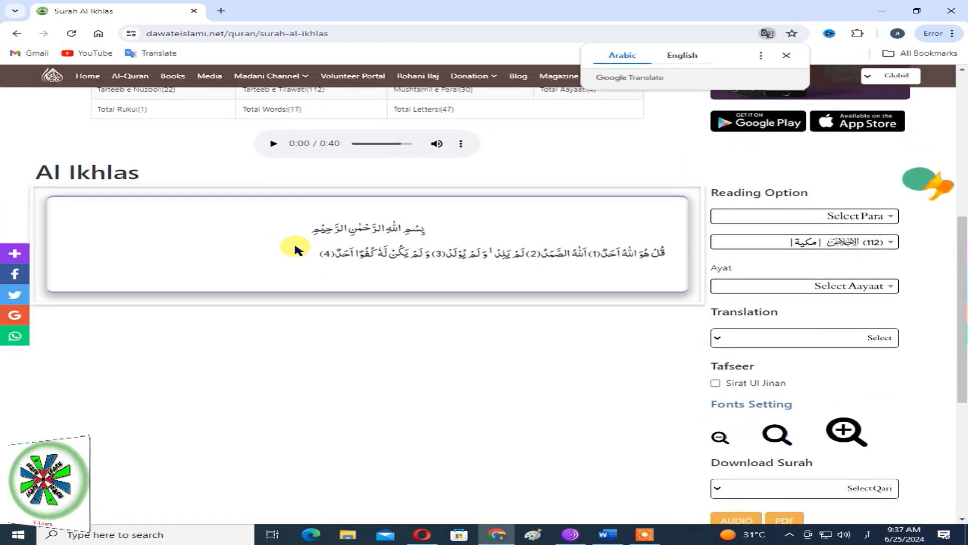
pyautogui.moveTo(318, 255); pyautogui.dragTo(664, 259)
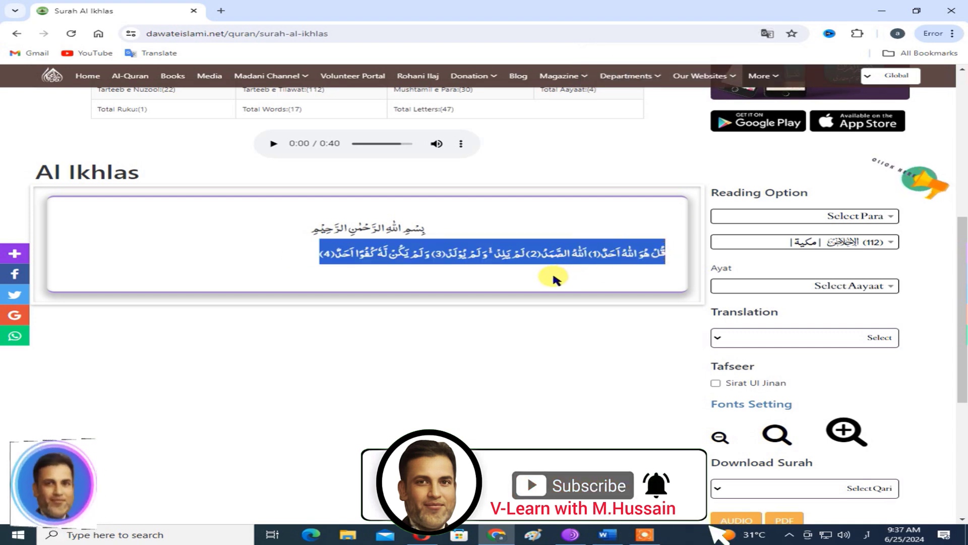
pyautogui.click(612, 539)
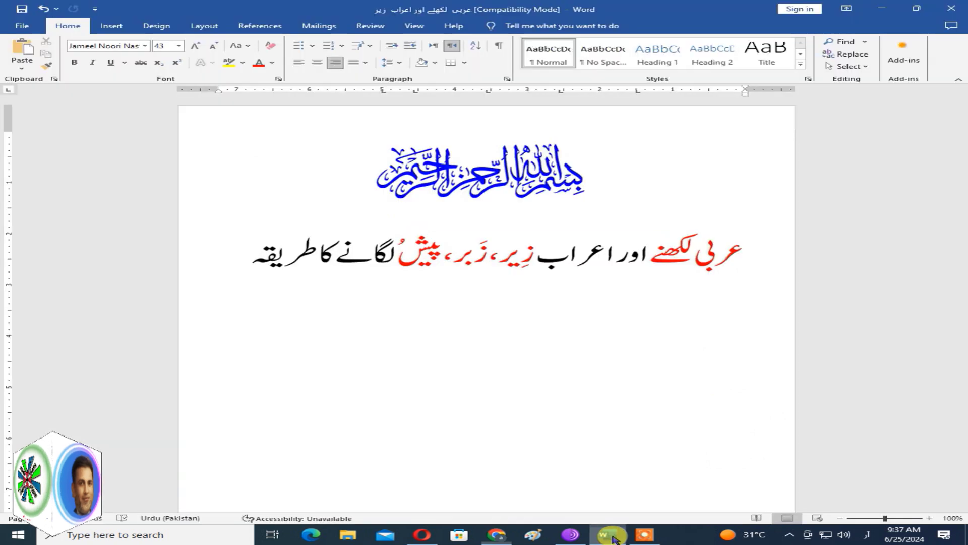
pyautogui.write('قُلْ هُوَ اللّٰهُ اَحَدٌ (1)اَللّٰهُ الصَّمَدُ (2)لَمْ يَلِدْ وَ لَمْ يُوْلَدْ (3)وَ لَمْ يَكُنْ لَّهٗ كُفُوًا اَحَدٌ(4)')
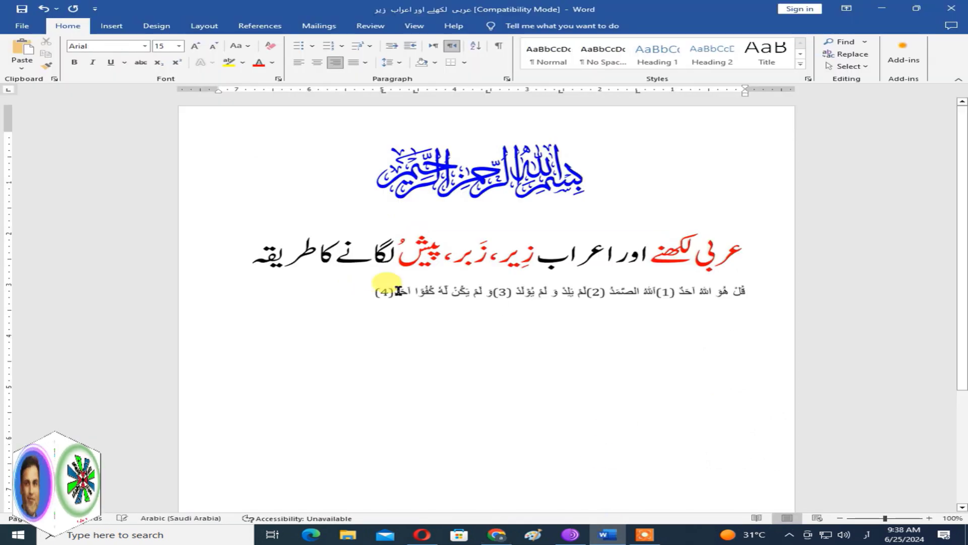
# - Format the pasted verses in Muhammadi Quranic Font at size 25
pyautogui.moveTo(375, 292); pyautogui.dragTo(746, 291)
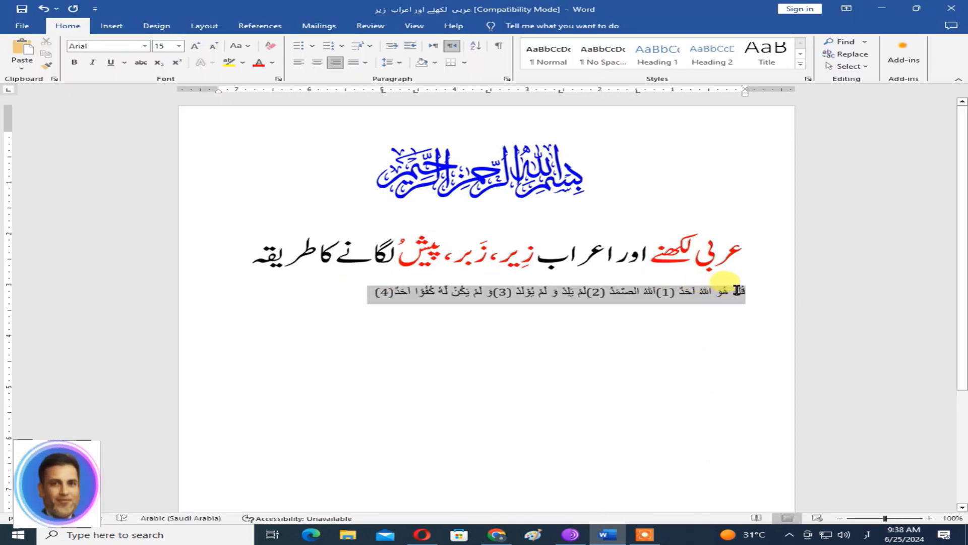
pyautogui.click(145, 46)
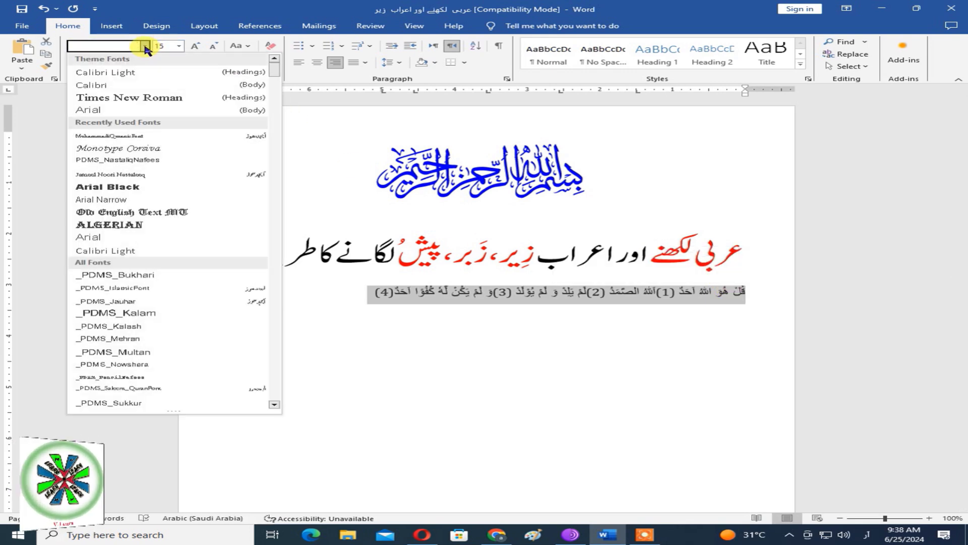
pyautogui.click(141, 136)
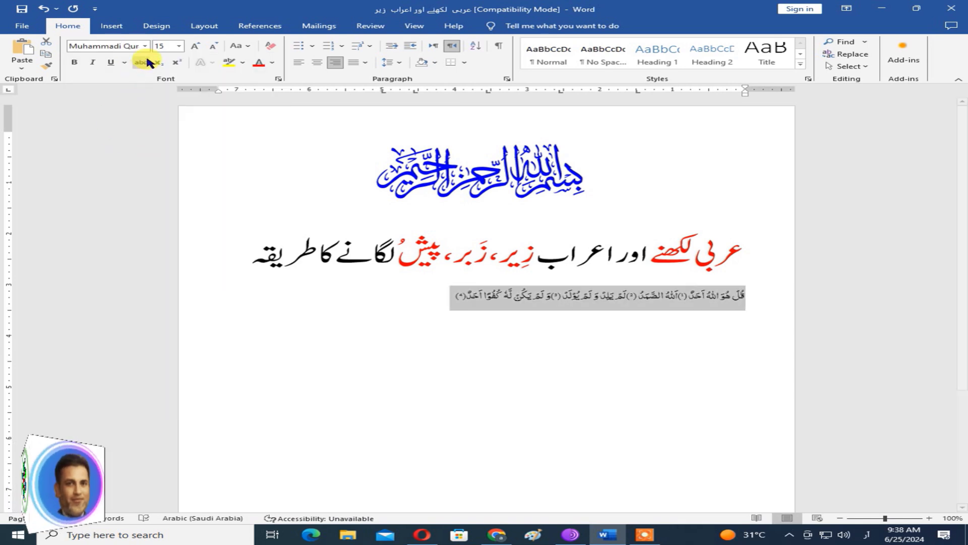
pyautogui.click(167, 44)
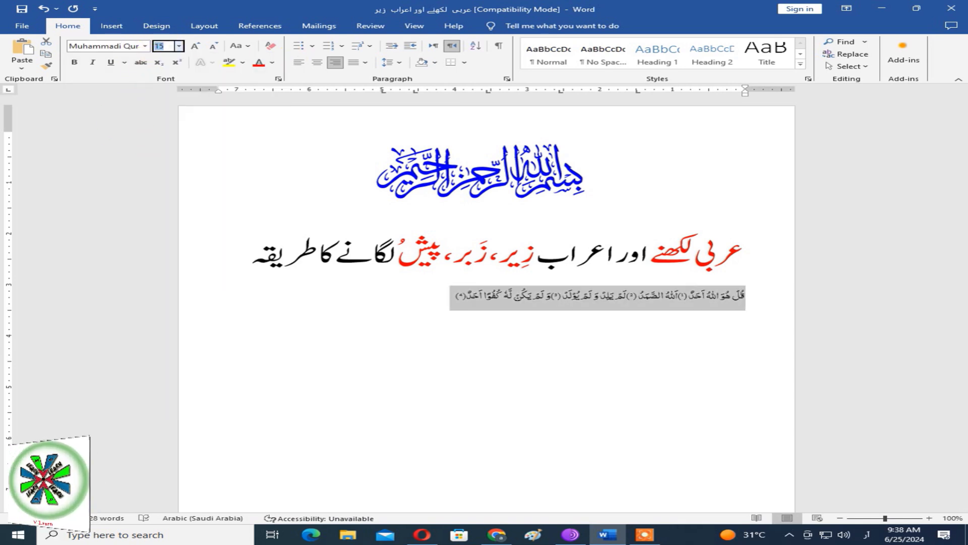
pyautogui.write('25')
pyautogui.press('Return')
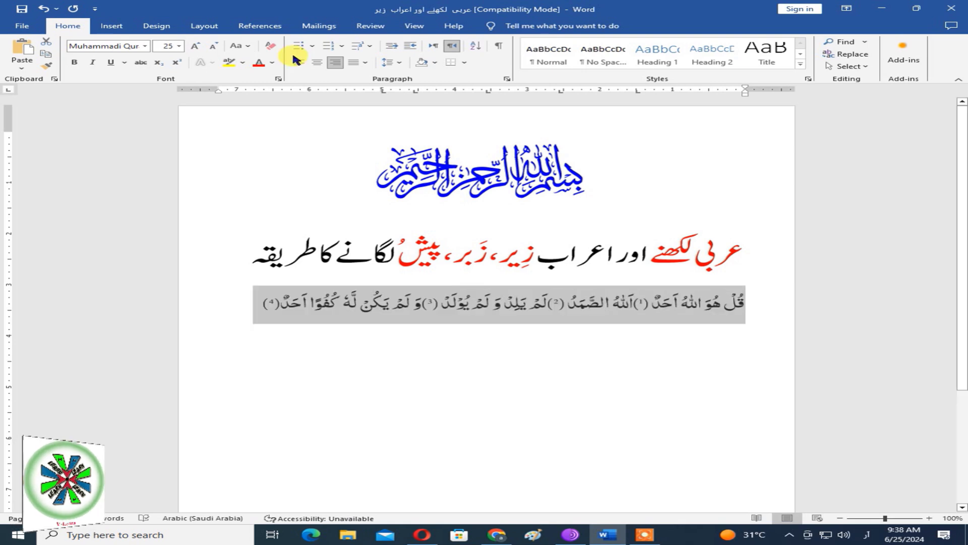
# - Write قلْ هو الله احد in Muhammadi Quranic Font on a new line below the pasted verses
pyautogui.click(263, 302)
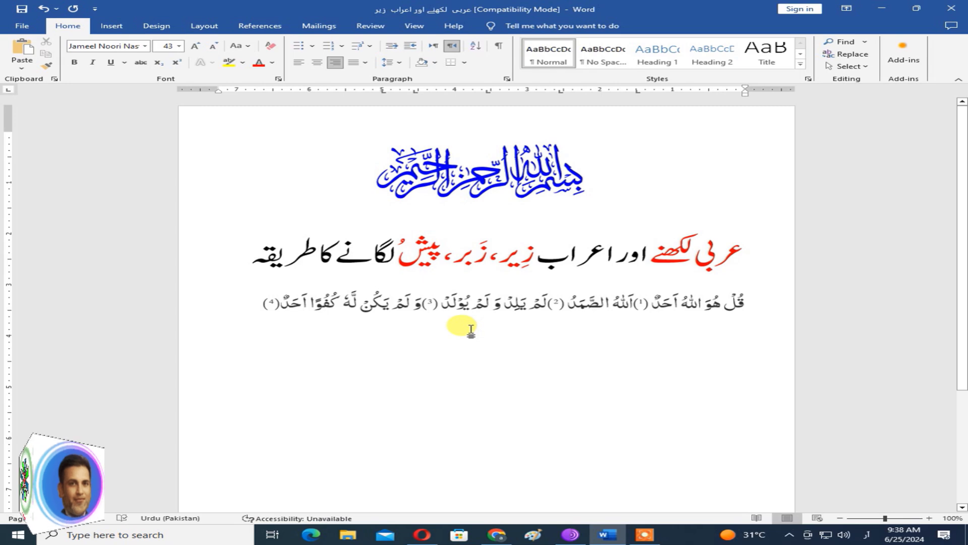
pyautogui.click(146, 46)
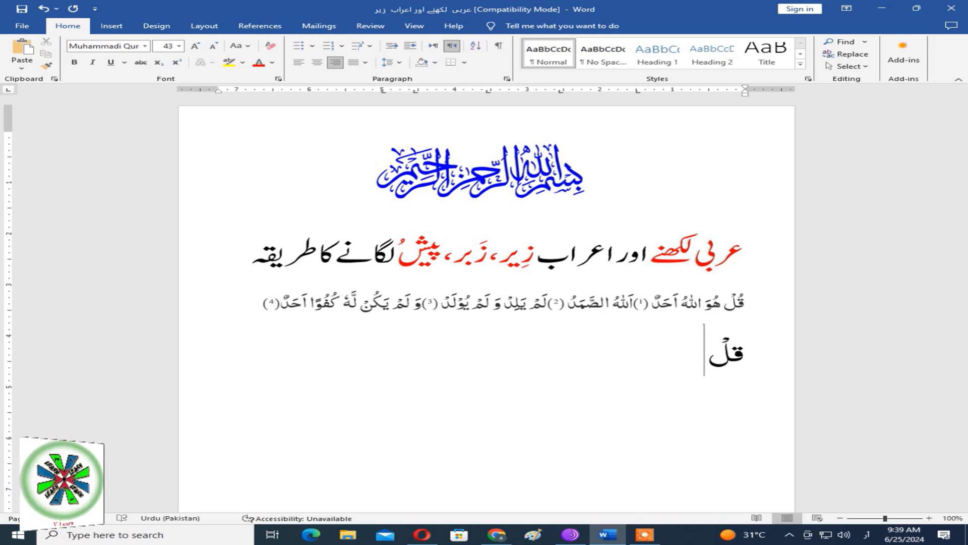
pyautogui.write('هو')
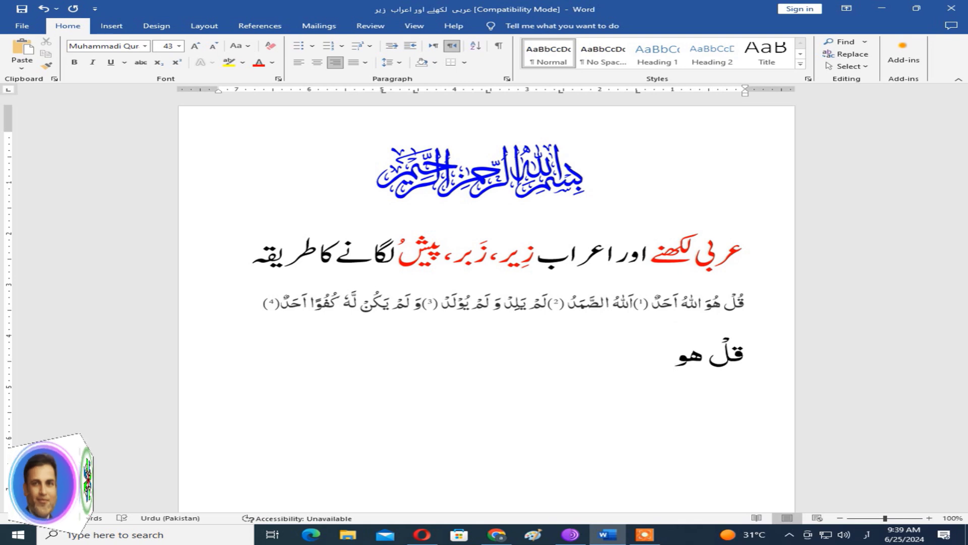
pyautogui.write(' الل')
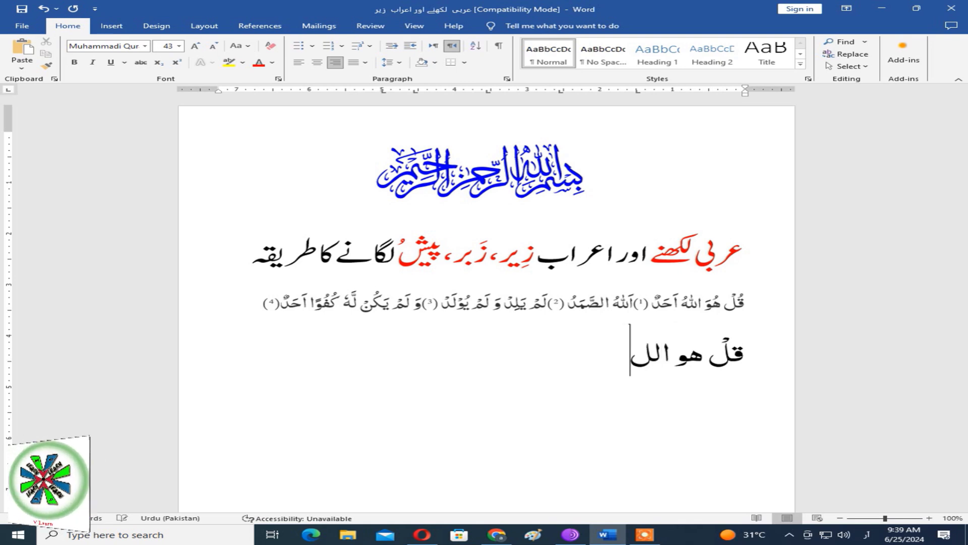
pyautogui.write('ه')
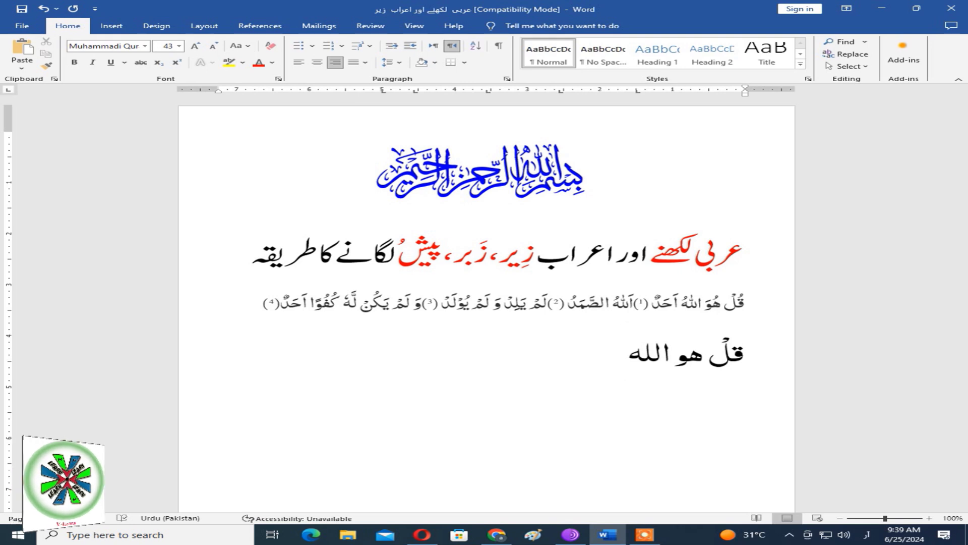
pyautogui.write(' ا')
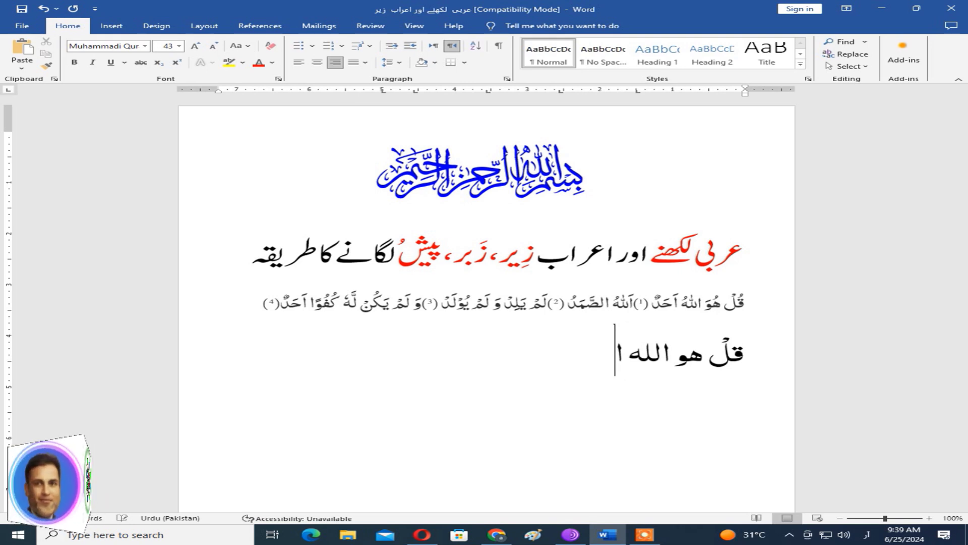
pyautogui.write('ح')
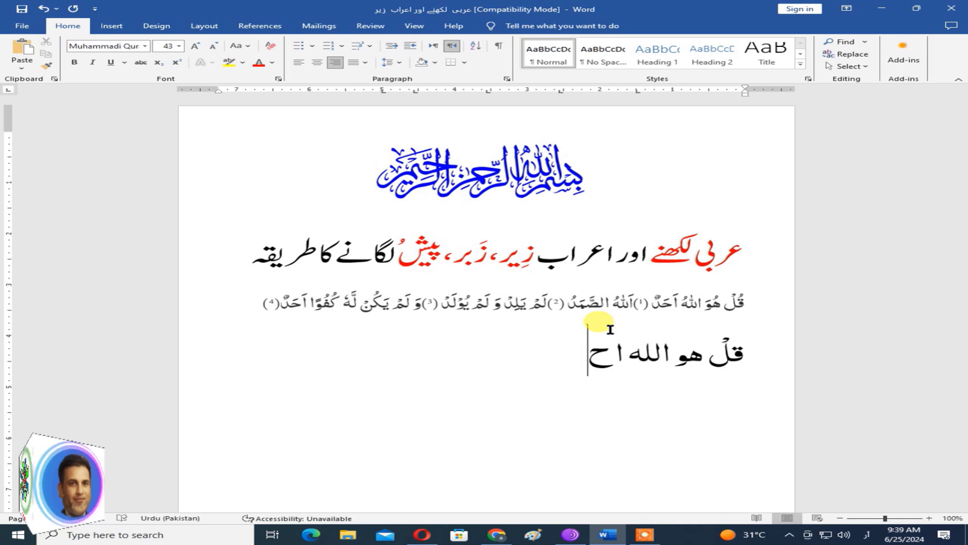
pyautogui.write('د')
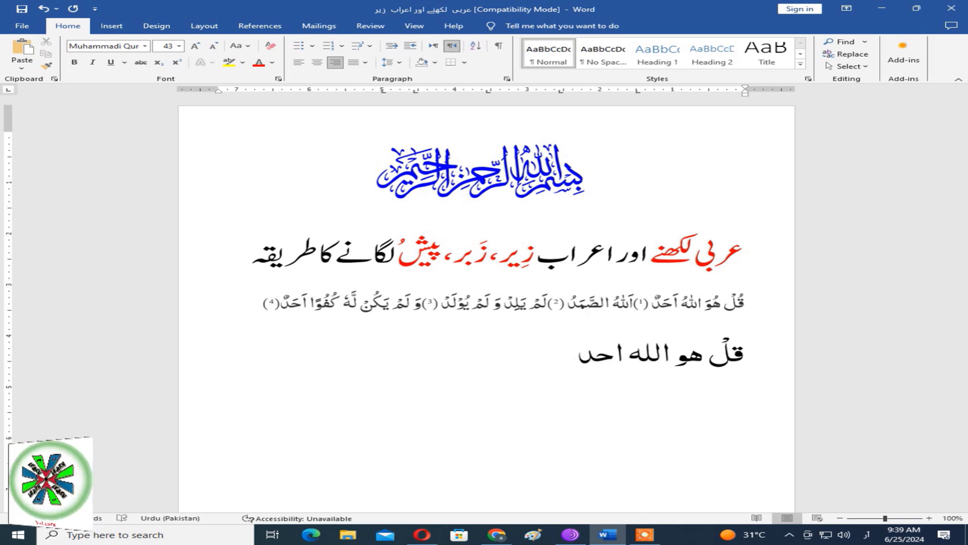
# - Add a pesh to the ق of قل and diacritics to the next word, making the two words قُلْ هُوَ
pyautogui.click(732, 353)
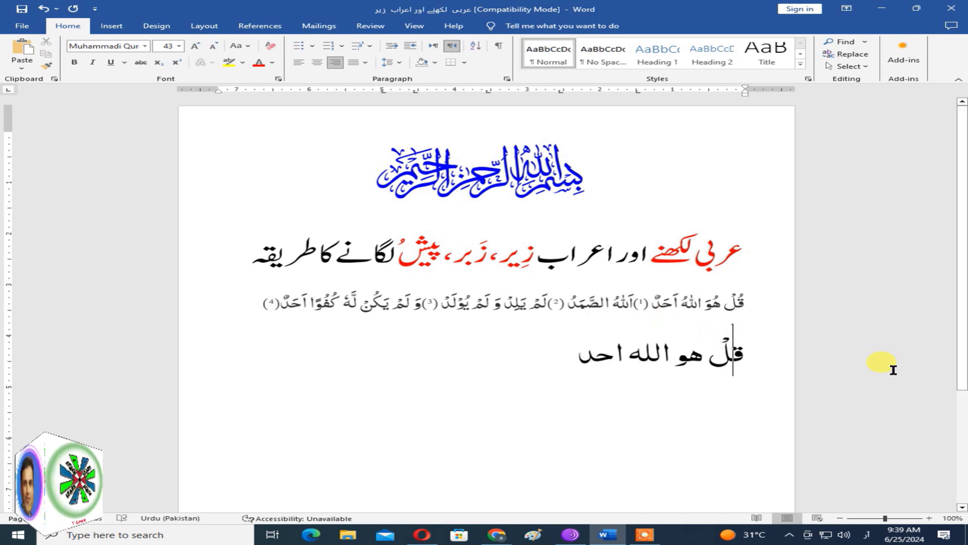
pyautogui.write('ُ')
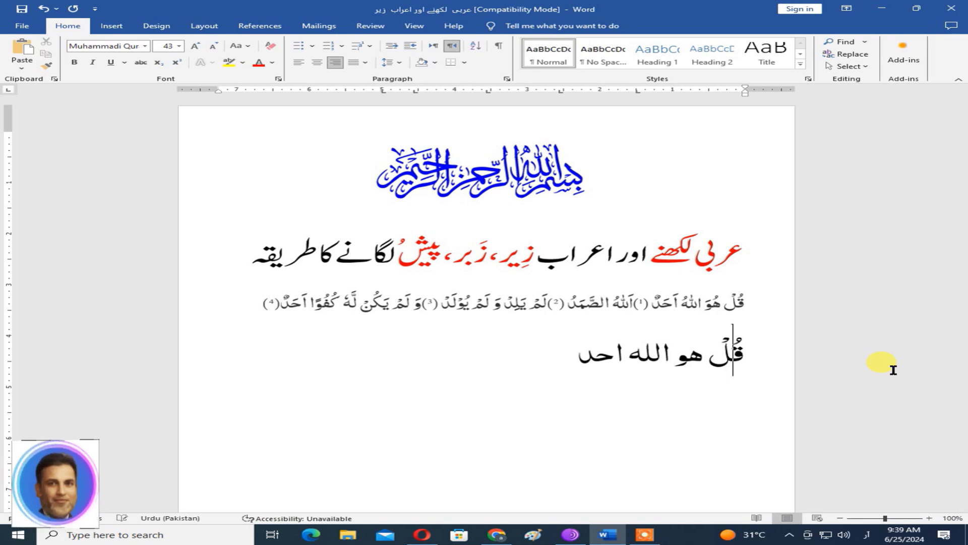
pyautogui.press('Left')
pyautogui.press('Left')
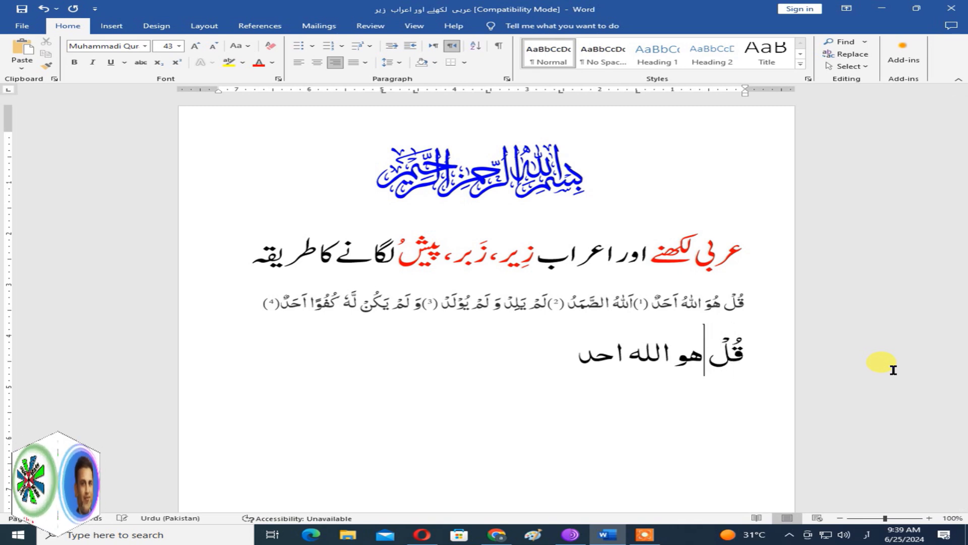
pyautogui.press('Left')
pyautogui.press('Left')
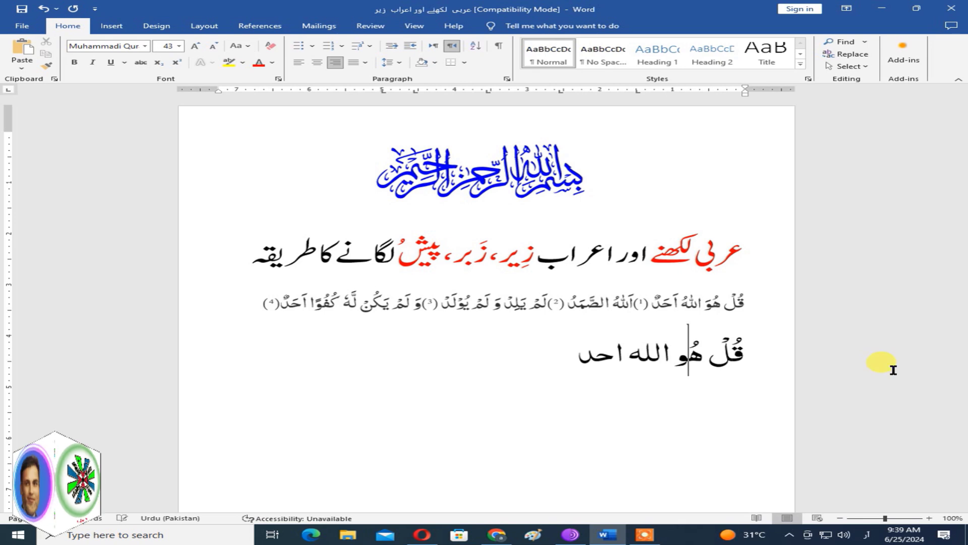
pyautogui.press('Left')
pyautogui.write('َ')
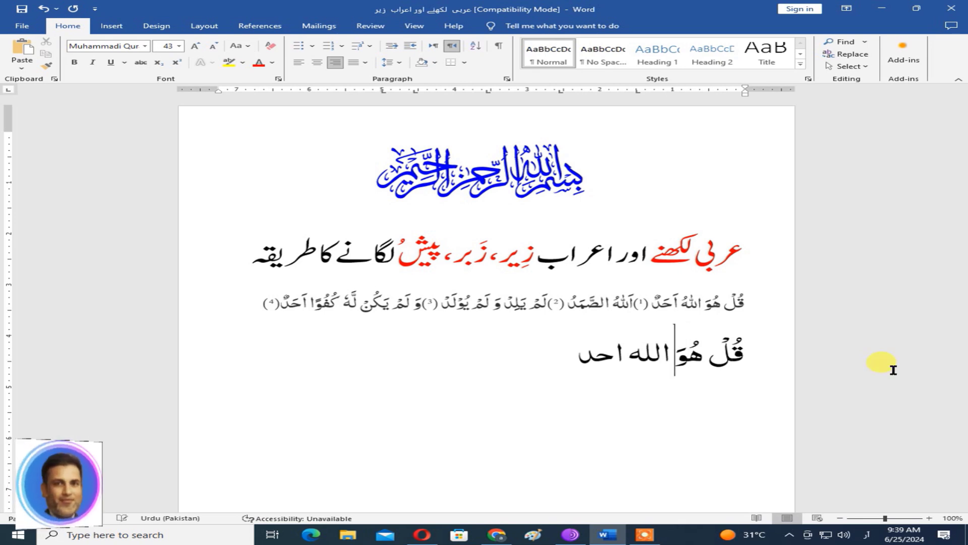
# - Add a standing zabar and a pesh to الله, and a zabar to each of the first two letters of احد
pyautogui.press('Left')
pyautogui.press('Left')
pyautogui.press('Left')
pyautogui.press('Left')
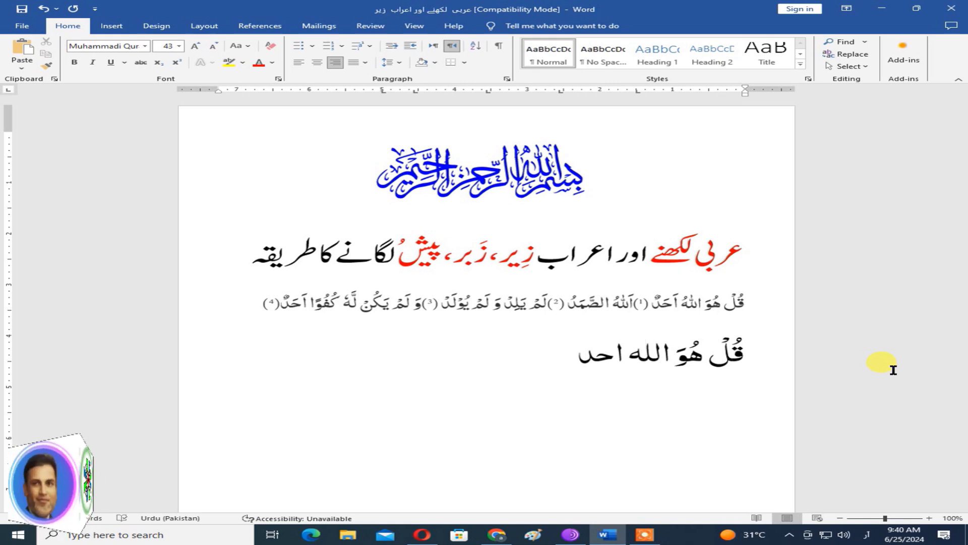
pyautogui.write('ٰ')
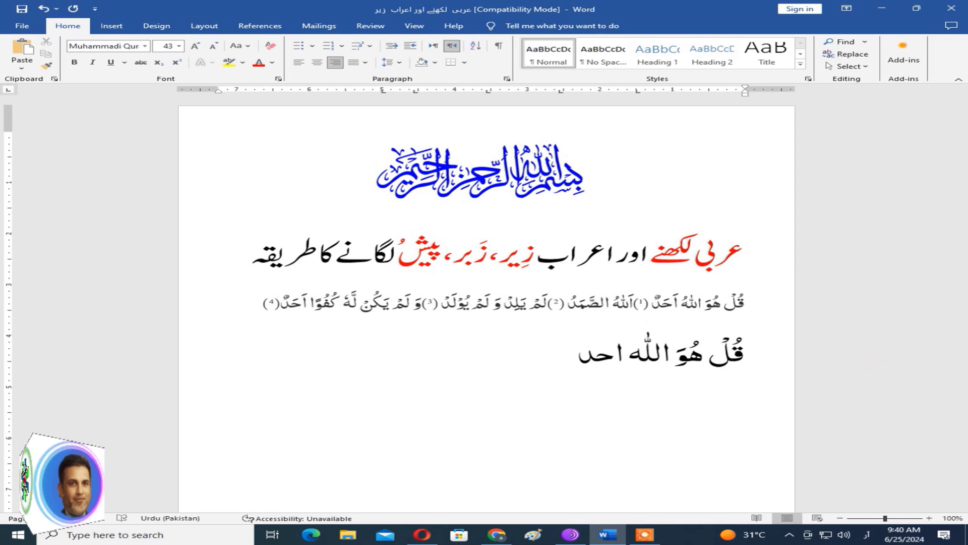
pyautogui.press('Left')
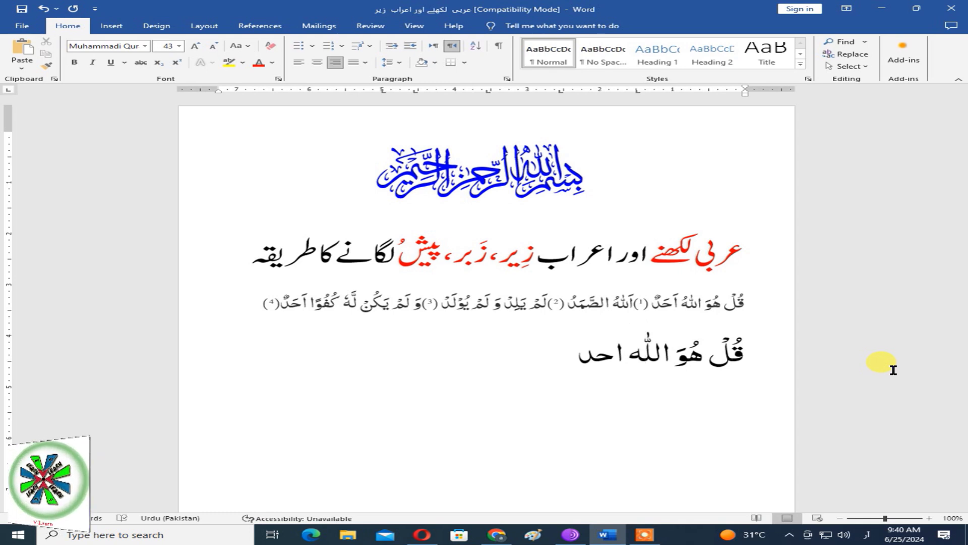
pyautogui.press('Left')
pyautogui.press('Left')
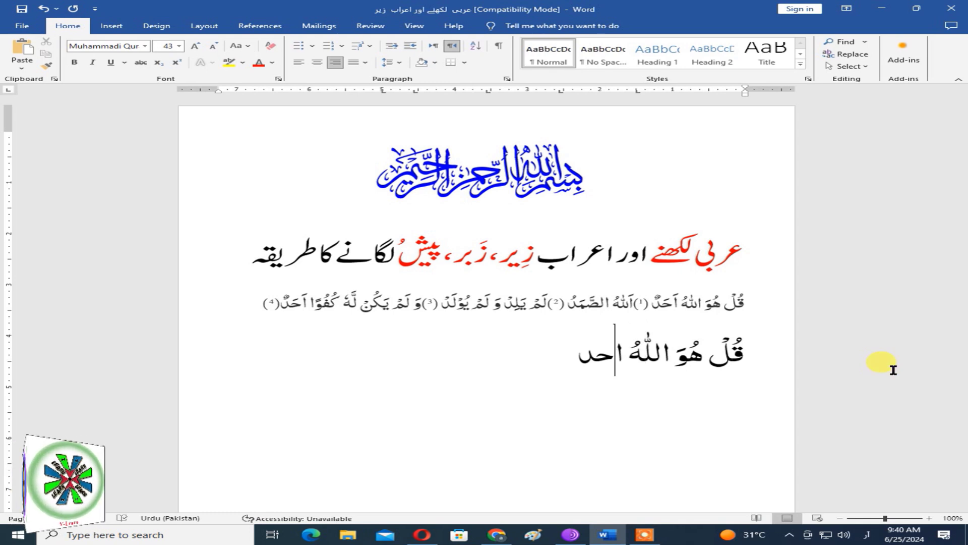
pyautogui.write('َ')
pyautogui.press('Left')
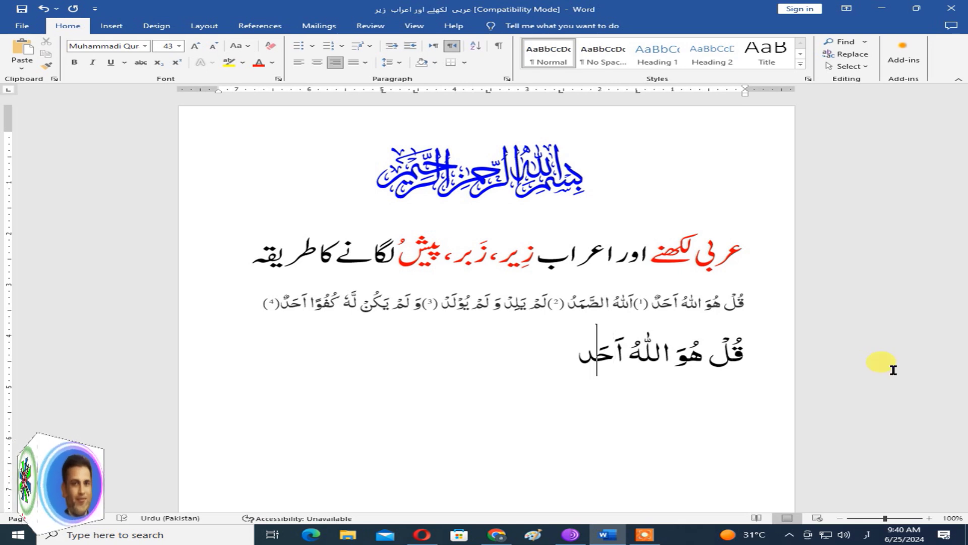
pyautogui.press('Left')
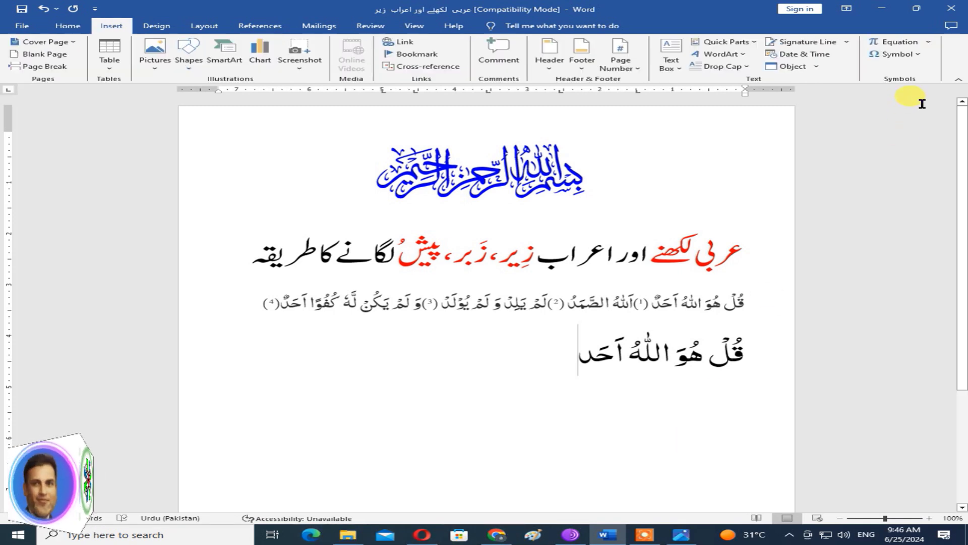
# - Open the full symbol table with Muhammadi Quranic Font as its font
pyautogui.click(917, 54)
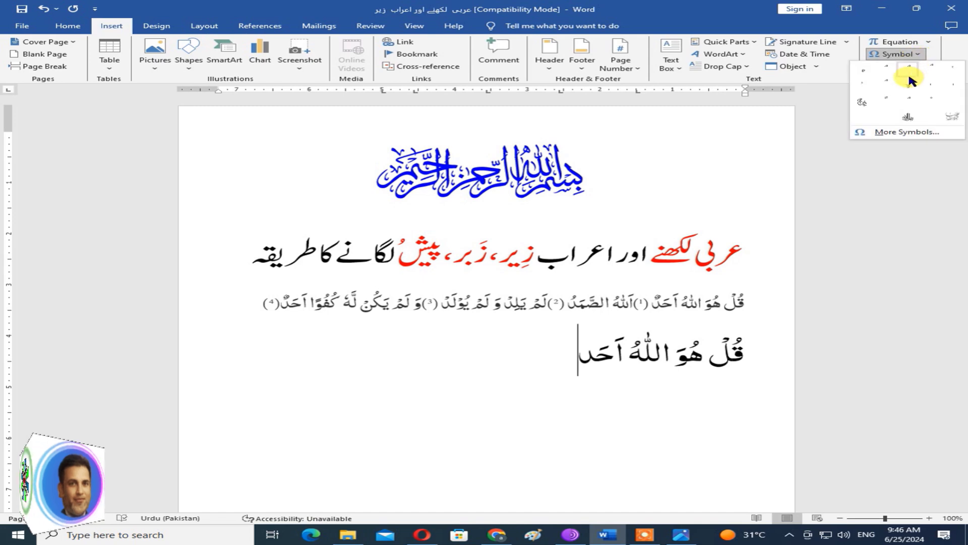
pyautogui.click(900, 123)
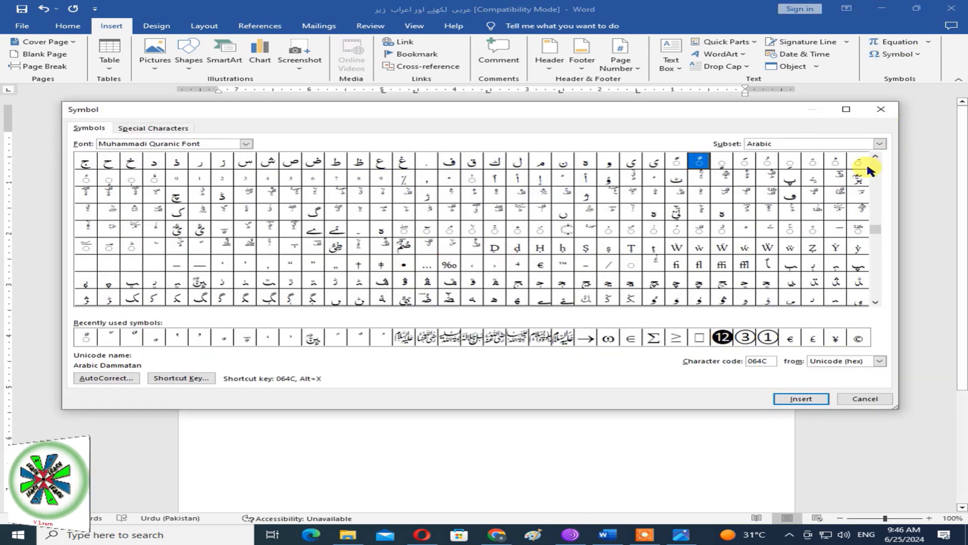
pyautogui.click(246, 144)
pyautogui.click(218, 196)
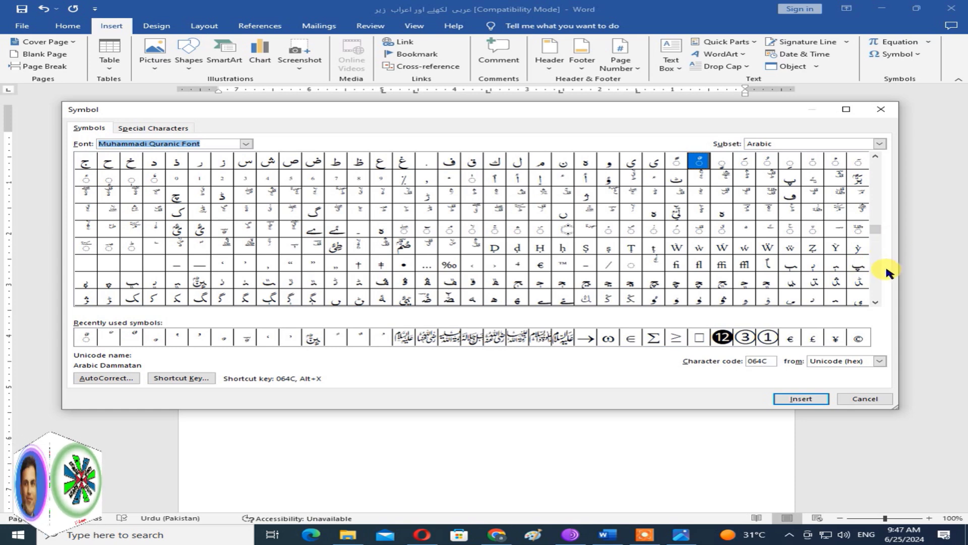
# - Look through the whole Muhammadi Quranic Font symbol table, from Basic Latin to the Arabic presentation forms, for its letters and diacritics
pyautogui.click(875, 302)
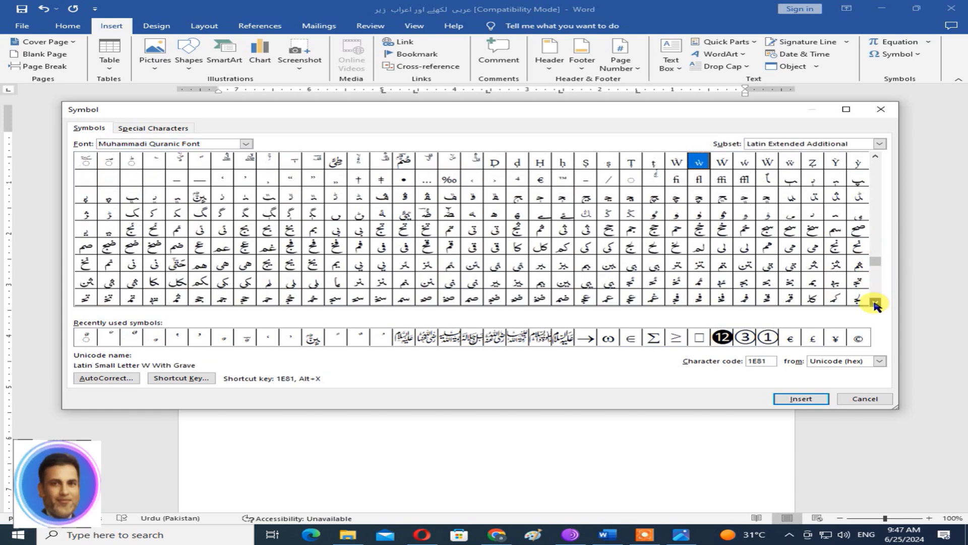
pyautogui.click(875, 303)
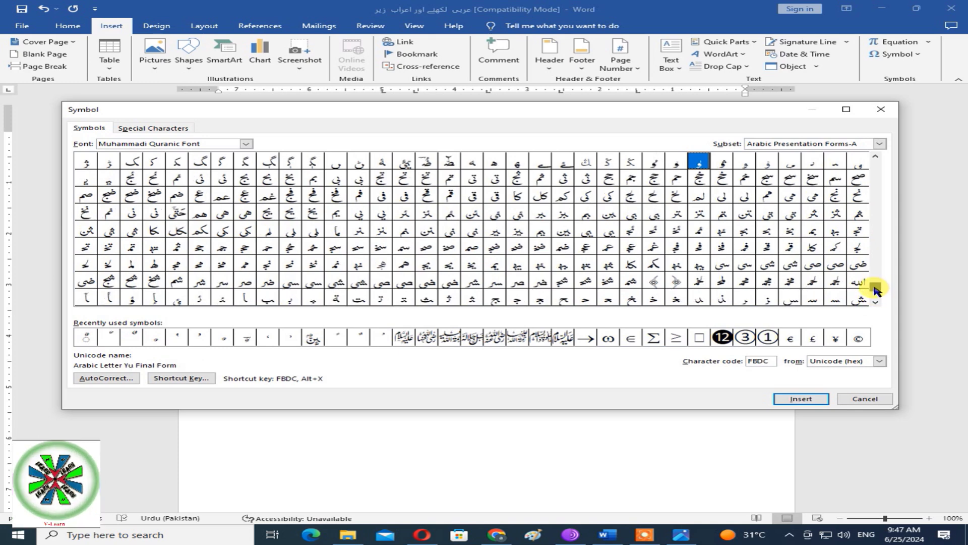
pyautogui.moveTo(876, 290); pyautogui.dragTo(897, 161)
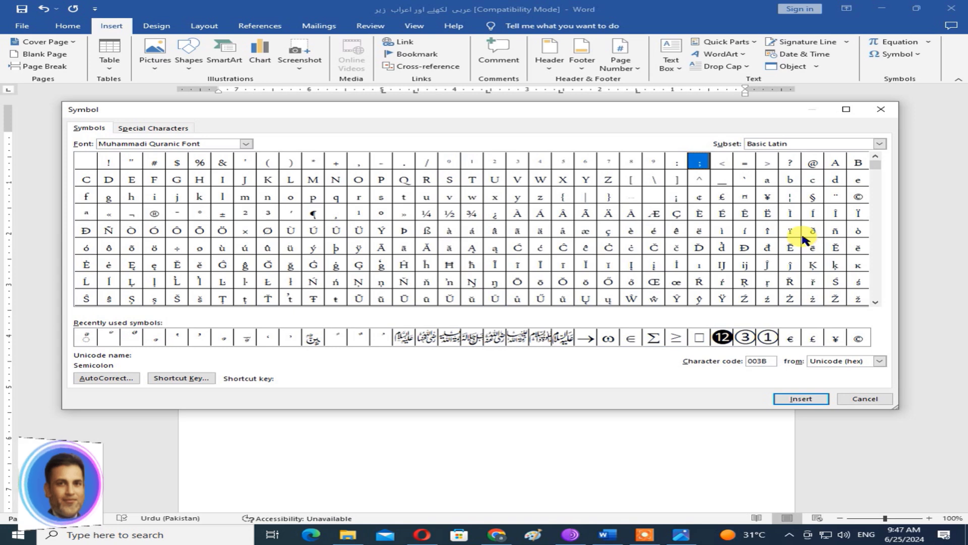
pyautogui.click(875, 303)
pyautogui.click(875, 303)
pyautogui.click(875, 303)
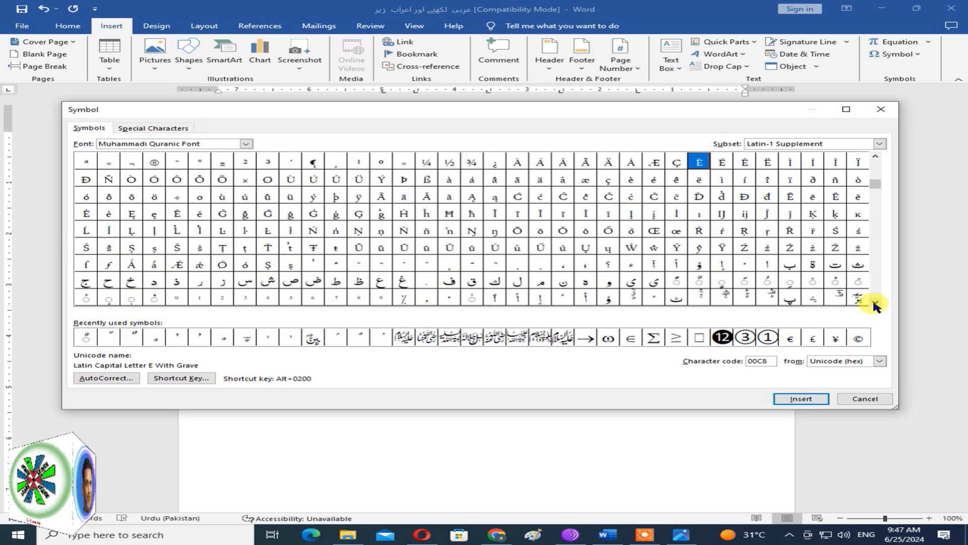
pyautogui.click(874, 303)
pyautogui.click(875, 303)
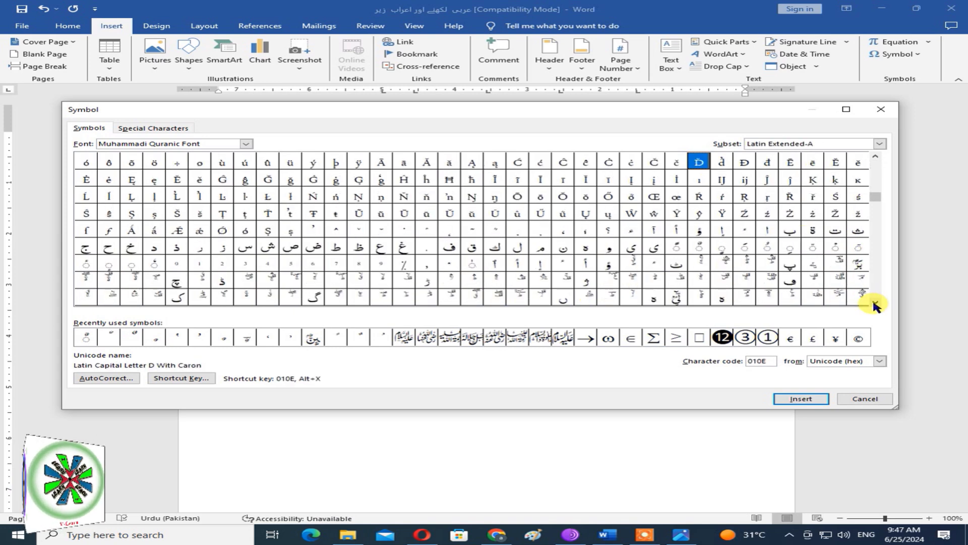
pyautogui.click(875, 303)
pyautogui.click(875, 304)
pyautogui.click(875, 304)
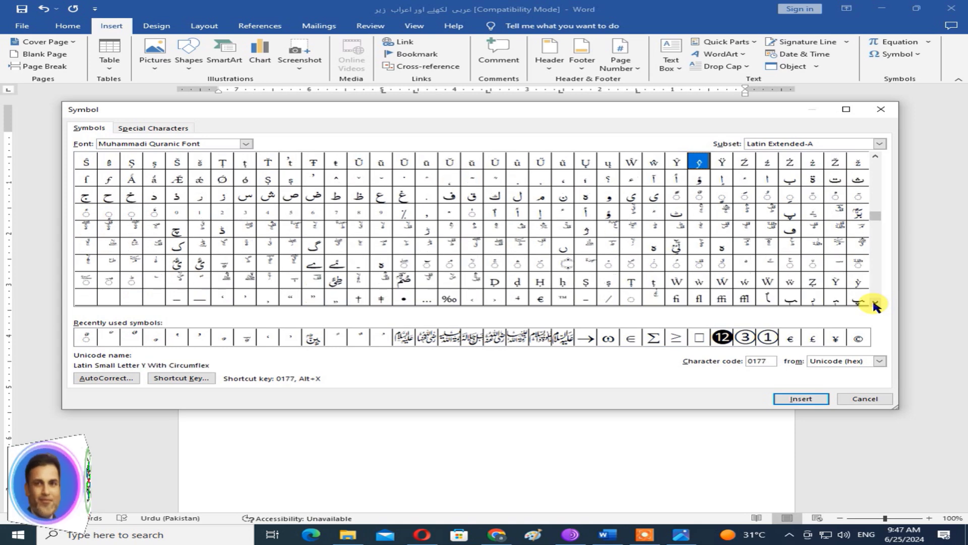
pyautogui.click(875, 304)
pyautogui.click(875, 303)
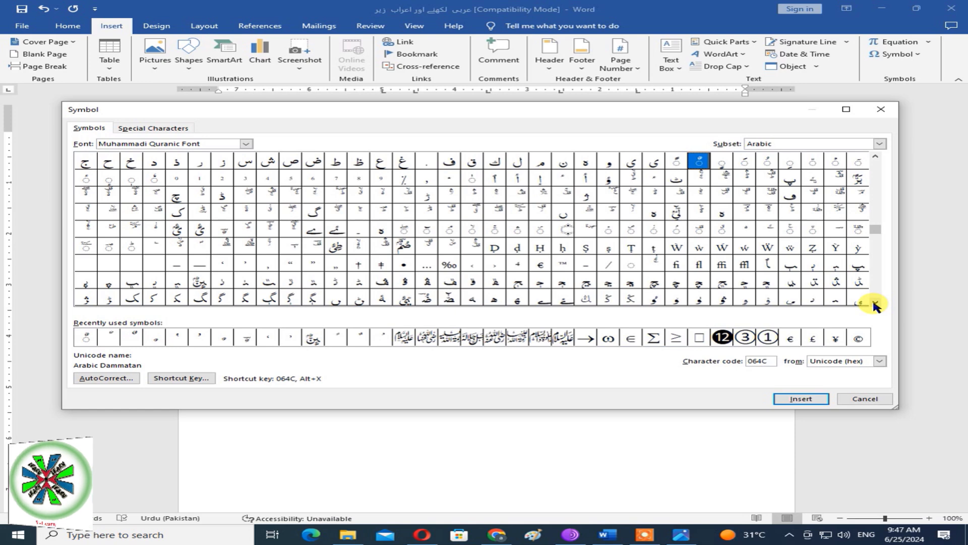
pyautogui.click(875, 304)
pyautogui.click(875, 303)
pyautogui.click(874, 304)
pyautogui.click(875, 304)
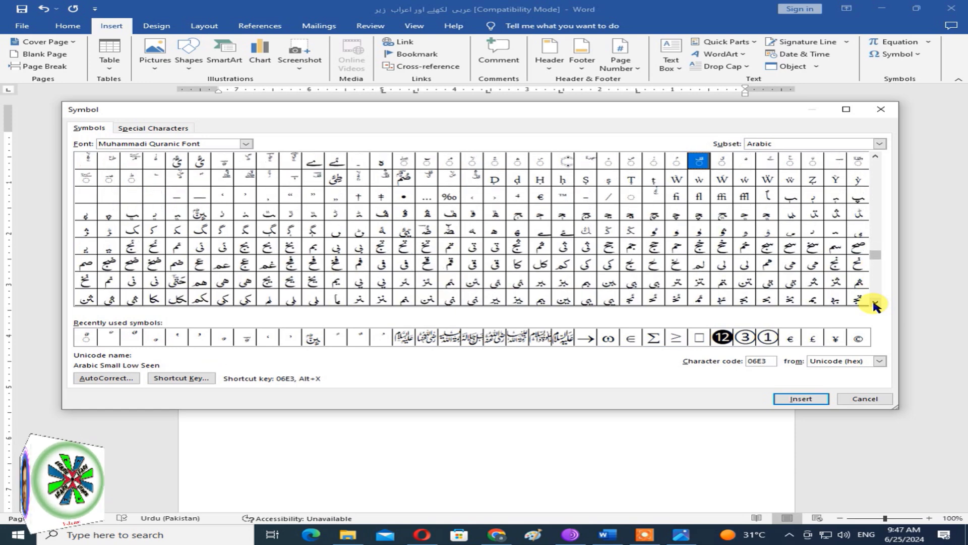
pyautogui.click(875, 303)
pyautogui.click(874, 304)
pyautogui.click(875, 303)
pyautogui.click(875, 304)
pyautogui.click(875, 303)
pyautogui.click(875, 303)
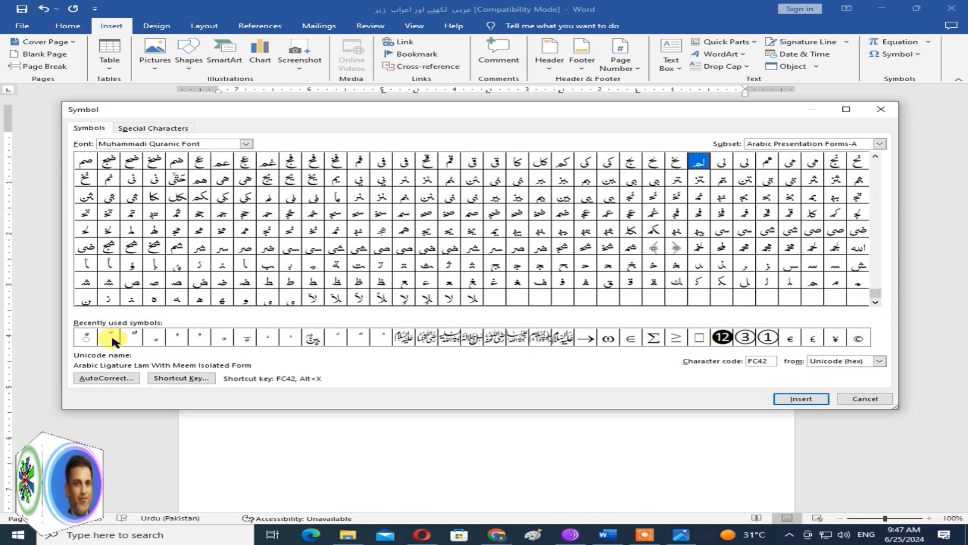
# - Assign the shortcut Ctrl+1 to the Arabic Dammatan symbol and add that mark to the last letter of احد
pyautogui.click(86, 338)
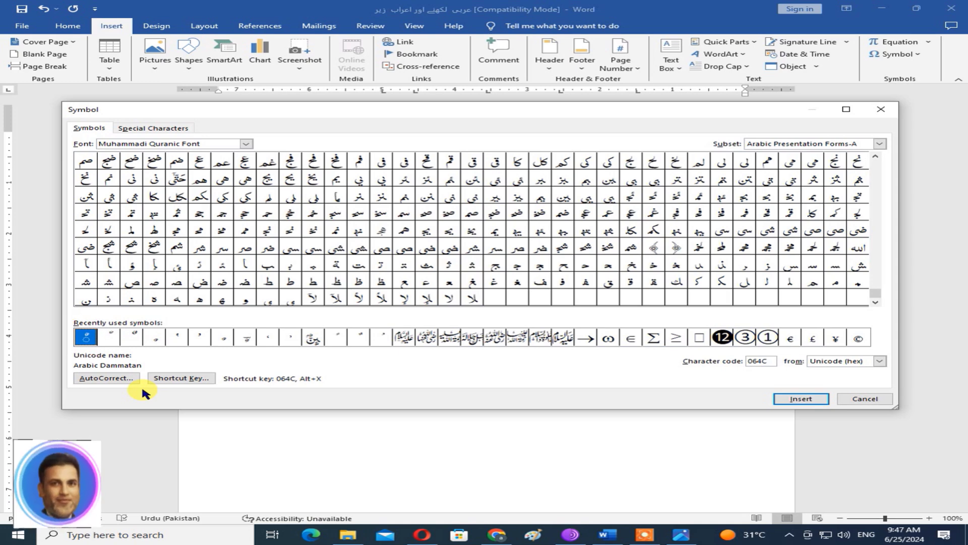
pyautogui.click(180, 378)
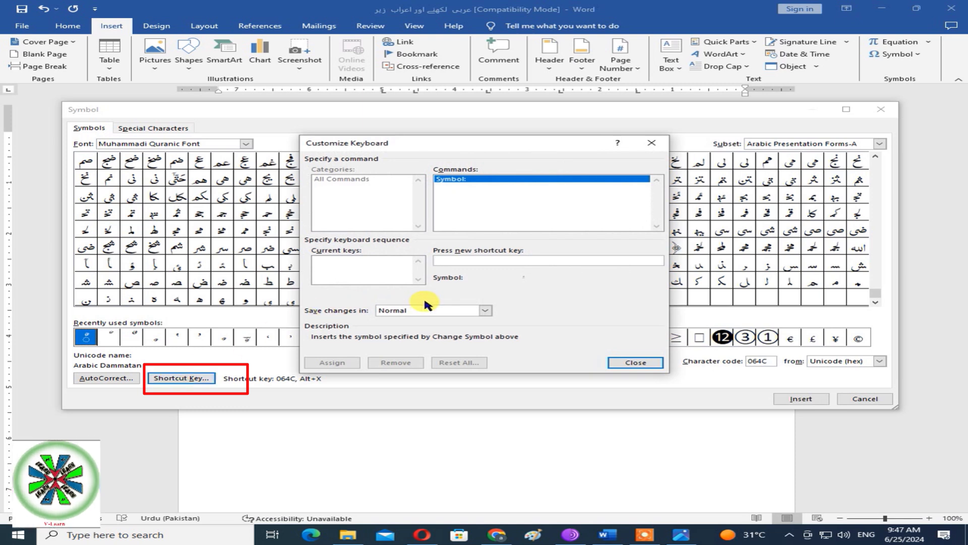
pyautogui.hotkey('ctrl', '1')
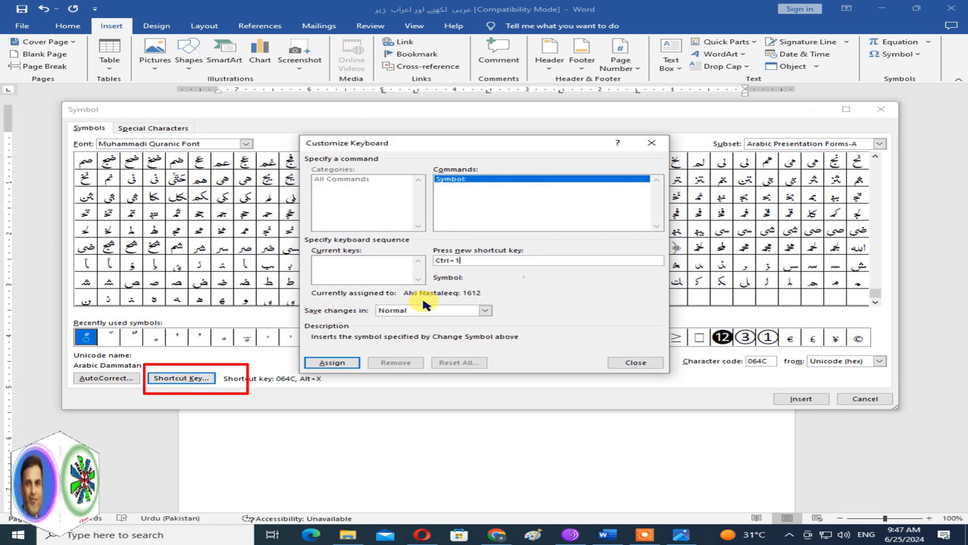
pyautogui.click(332, 362)
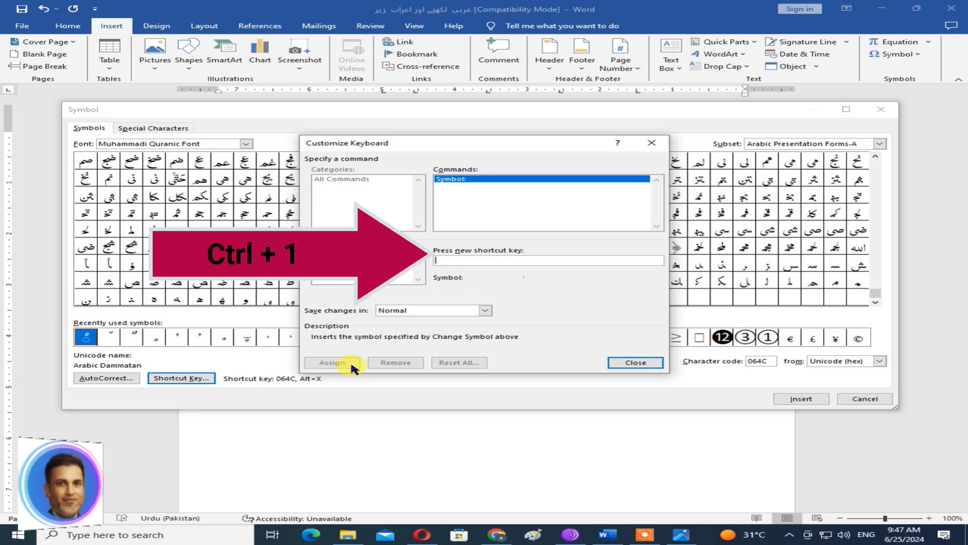
pyautogui.click(636, 363)
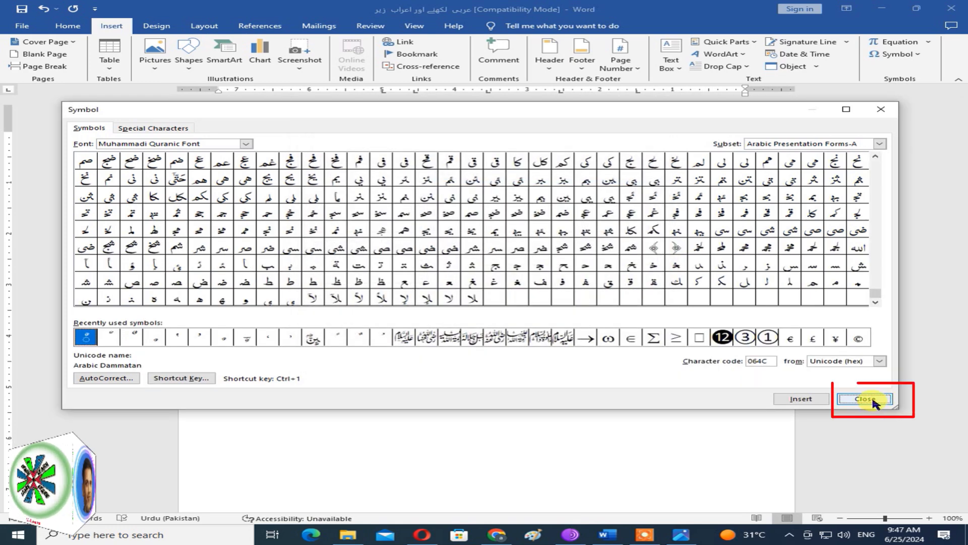
pyautogui.click(865, 399)
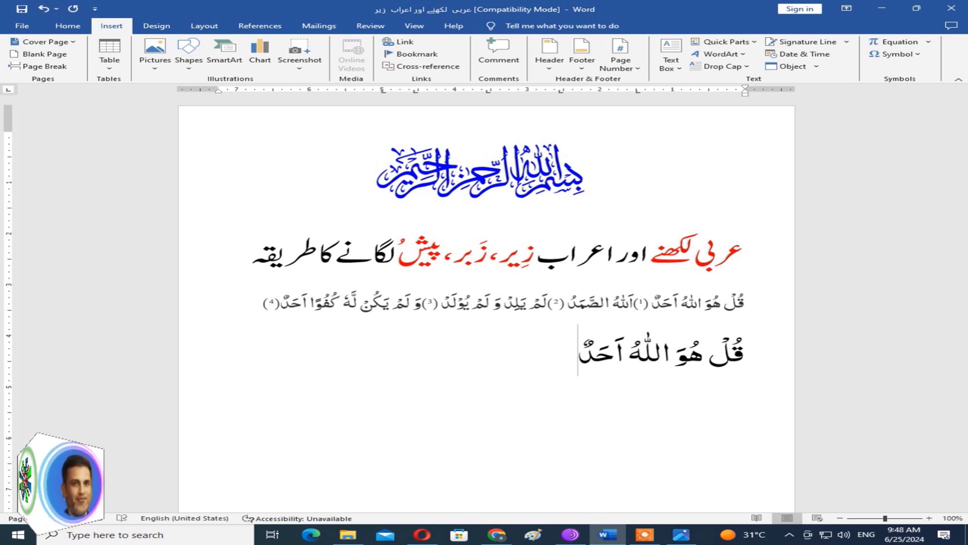
# - Add the verse number (1) after the word احدٌ on the large Quranic line
pyautogui.click(67, 25)
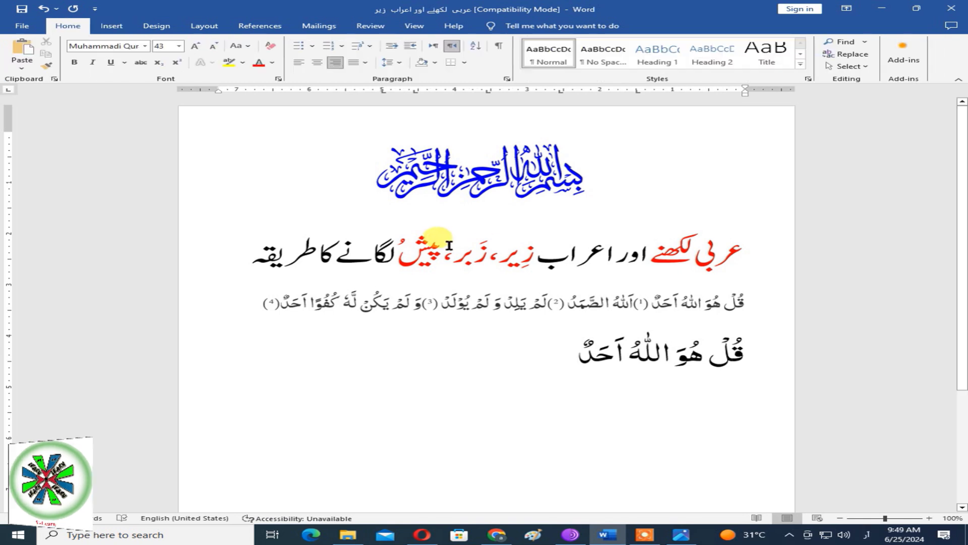
pyautogui.write('(1')
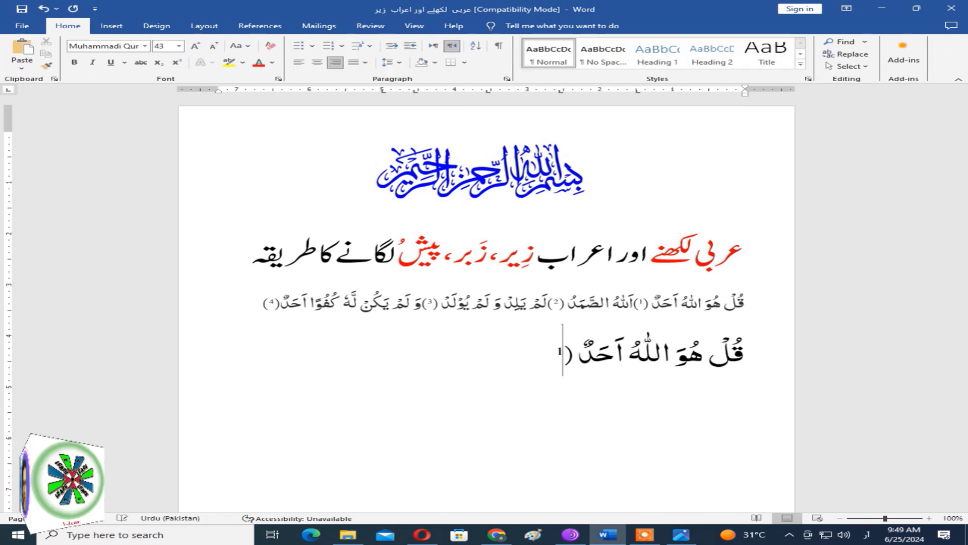
pyautogui.write(') ')
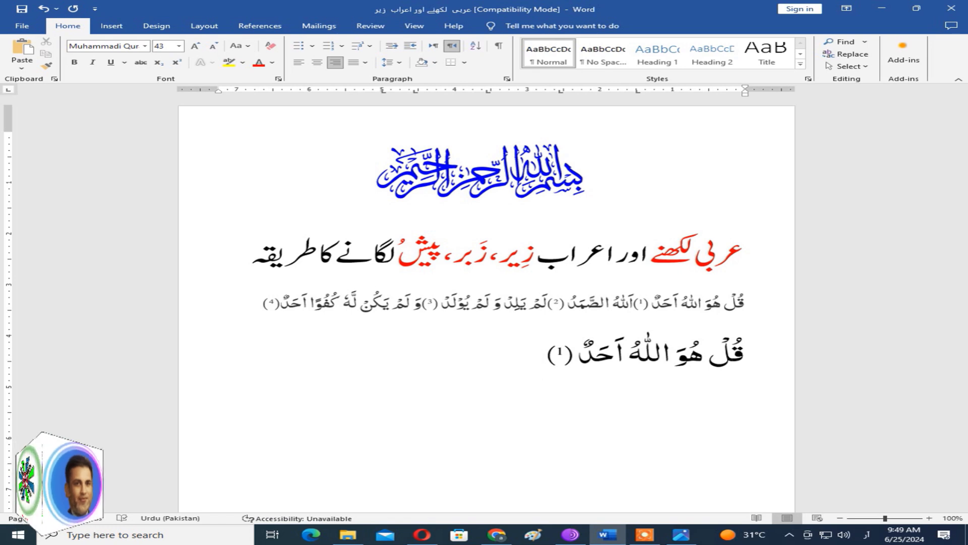
# - Write the second verse الله الصمد after the first one and end it with the verse number (2)
pyautogui.write('الل')
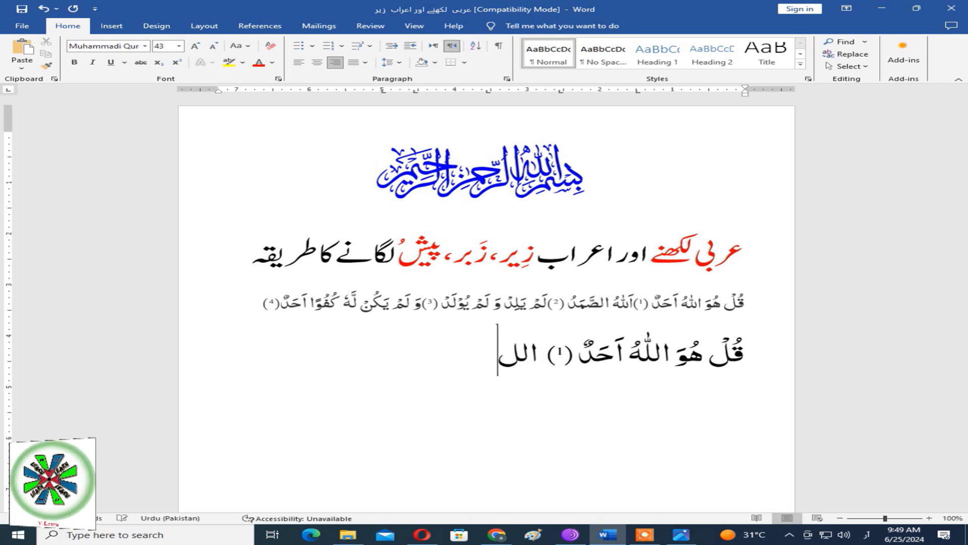
pyautogui.write('ه')
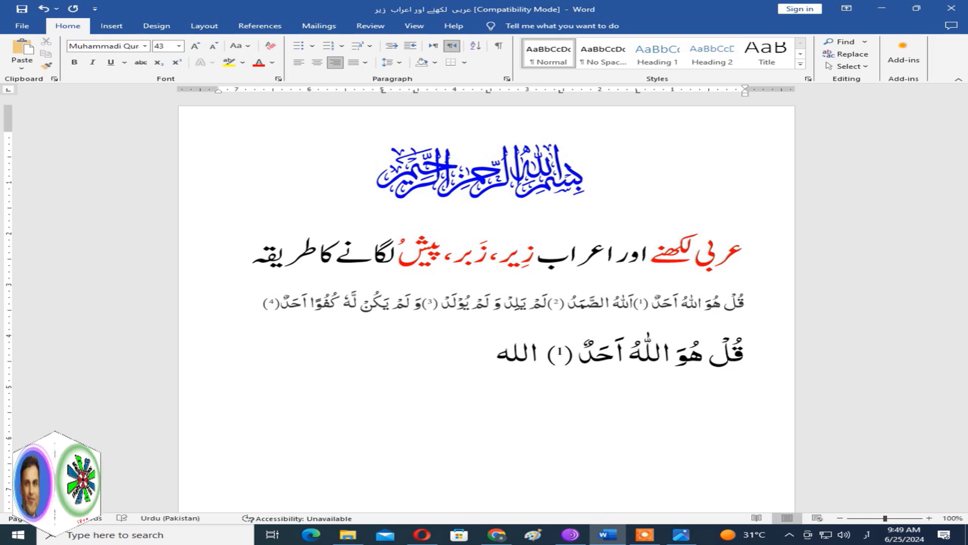
pyautogui.write(' ال')
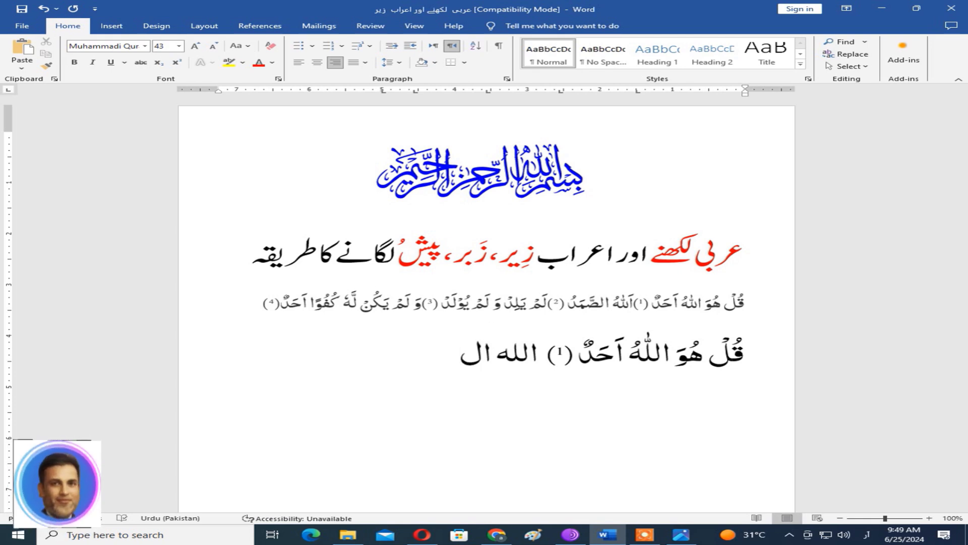
pyautogui.write('ش')
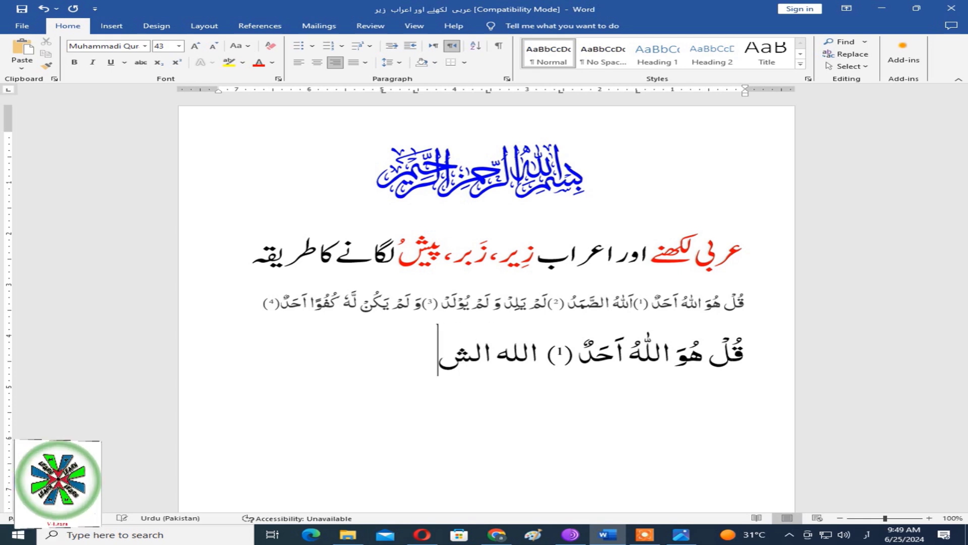
pyautogui.press('BackSpace')
pyautogui.write('ص')
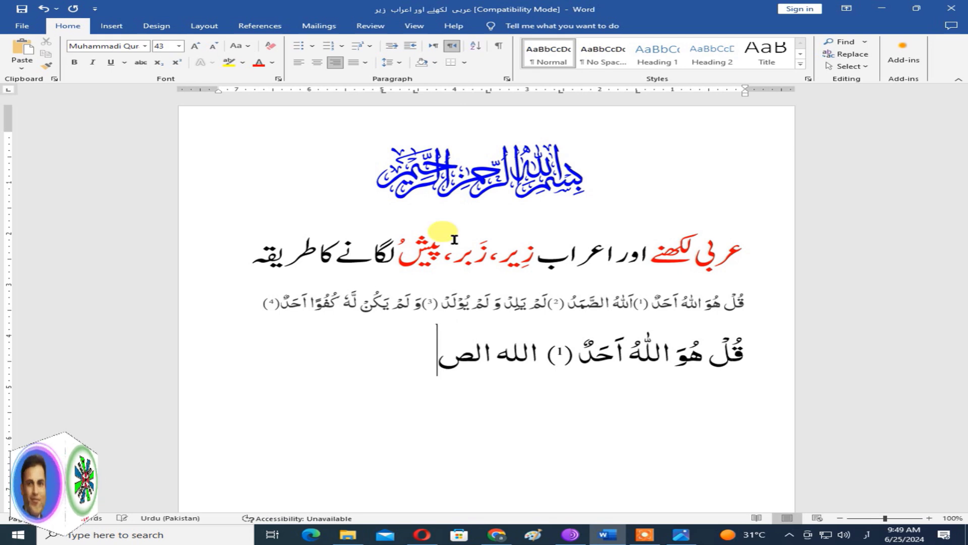
pyautogui.write('م')
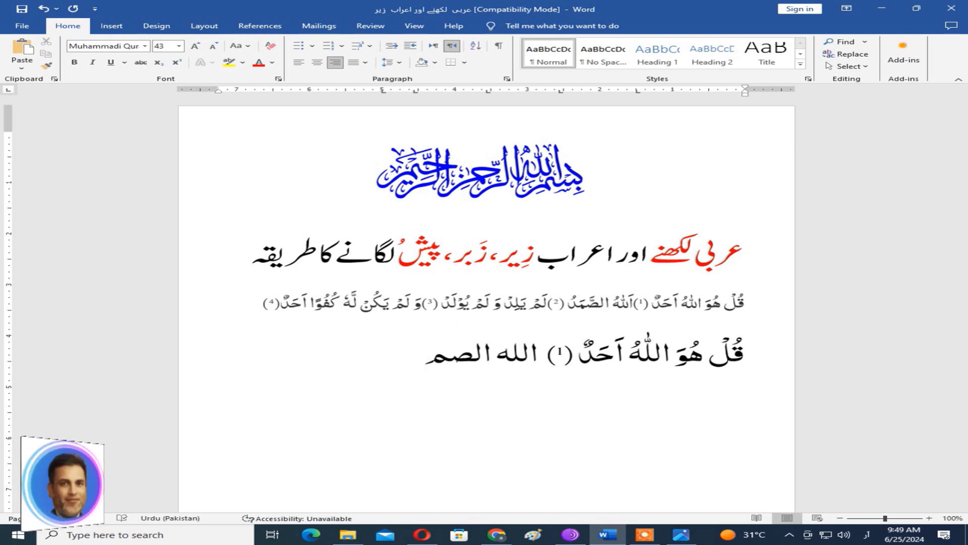
pyautogui.write('د')
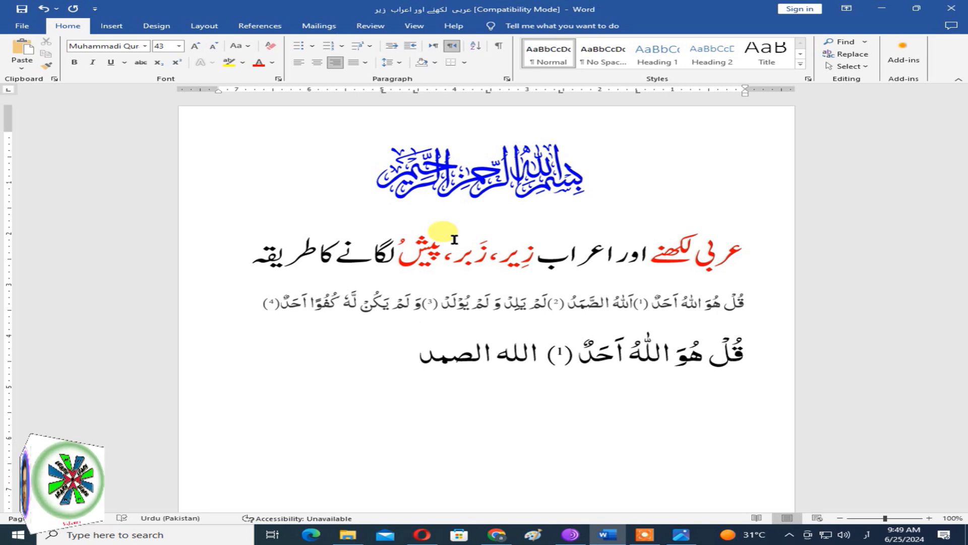
pyautogui.write('(2)')
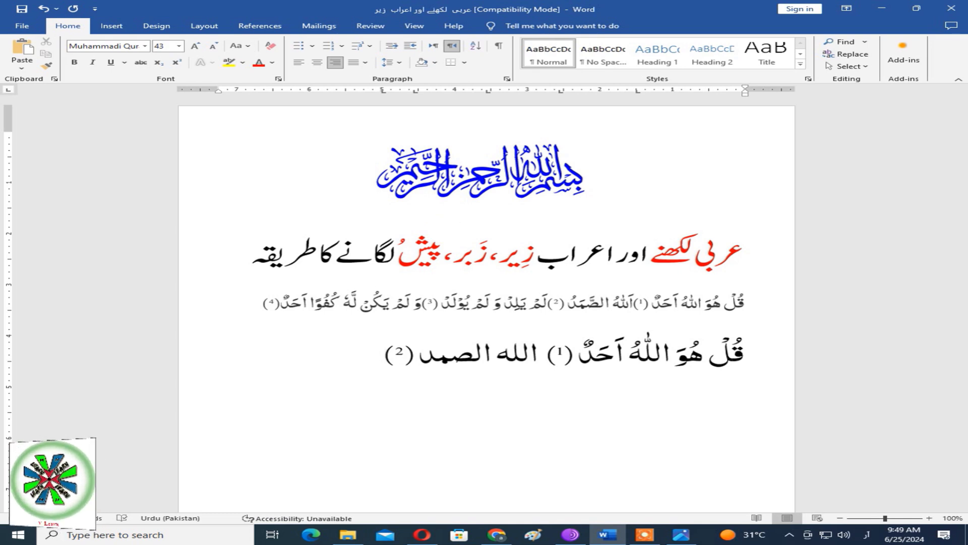
# - Write لم یلد after the verse number (2) on the large Quranic line
pyautogui.write(' لم')
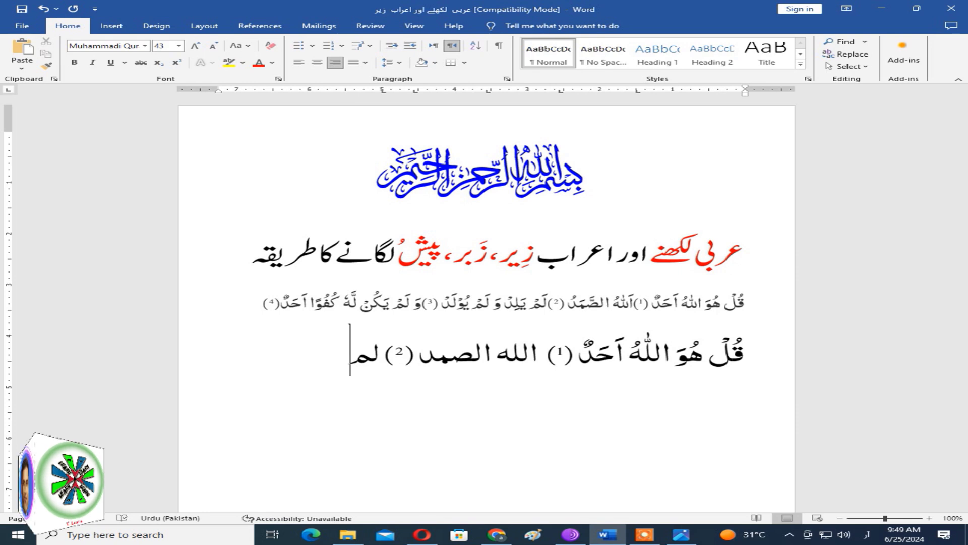
pyautogui.write(' ی')
pyautogui.press('BackSpace')
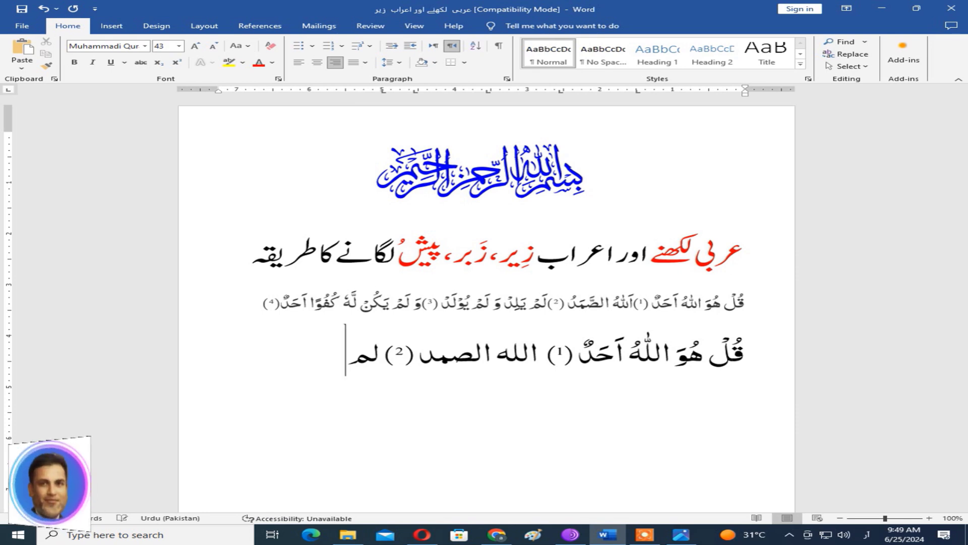
pyautogui.write('ہ')
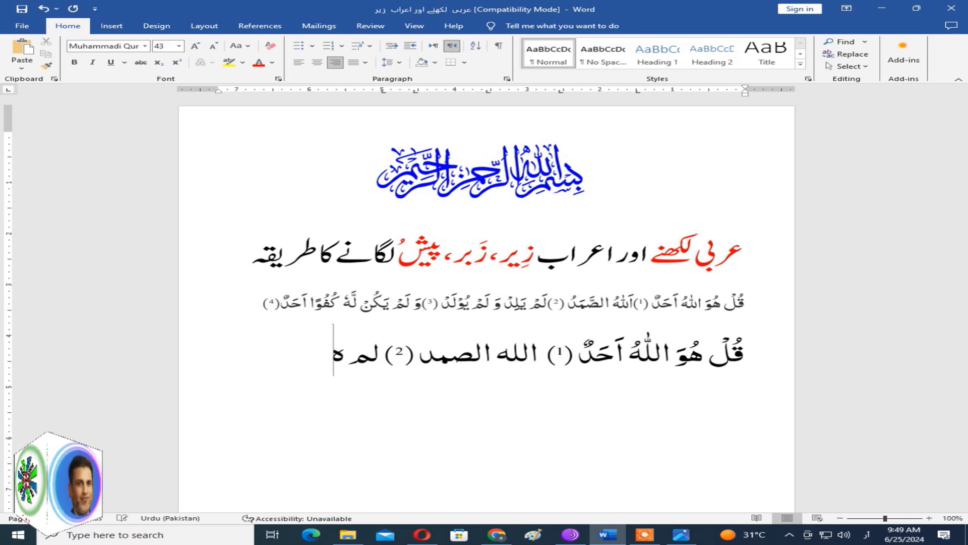
pyautogui.press('BackSpace')
pyautogui.press('BackSpace')
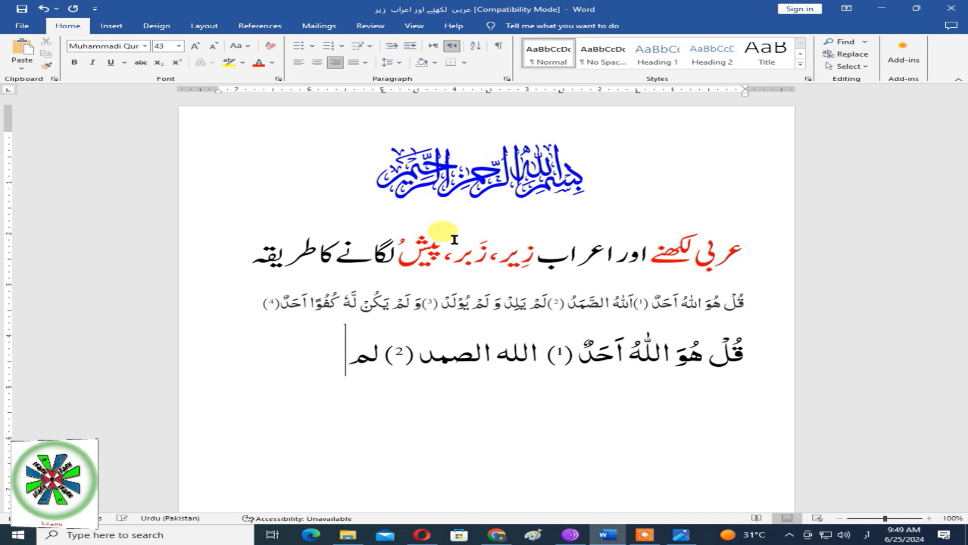
pyautogui.write('ی')
pyautogui.press('BackSpace')
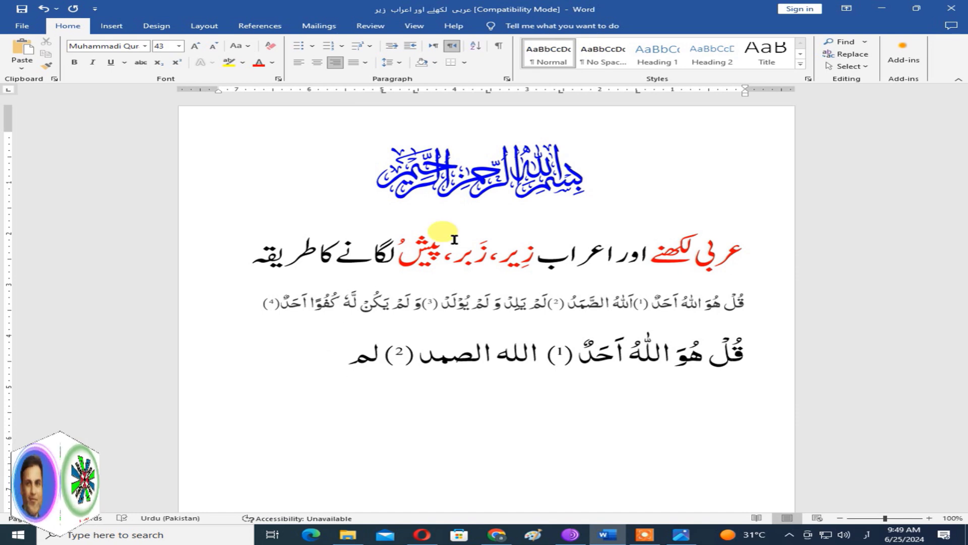
pyautogui.write('ئٌّ')
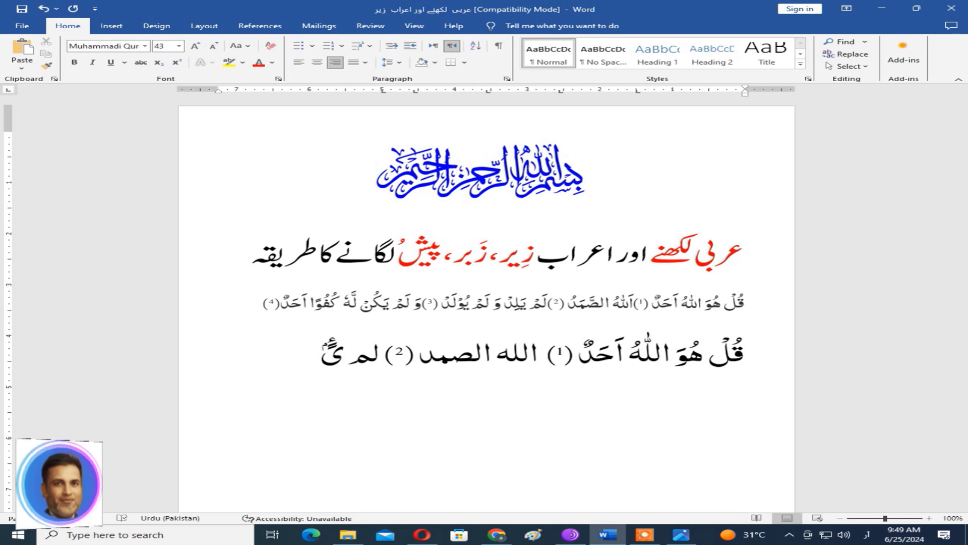
pyautogui.write('لد')
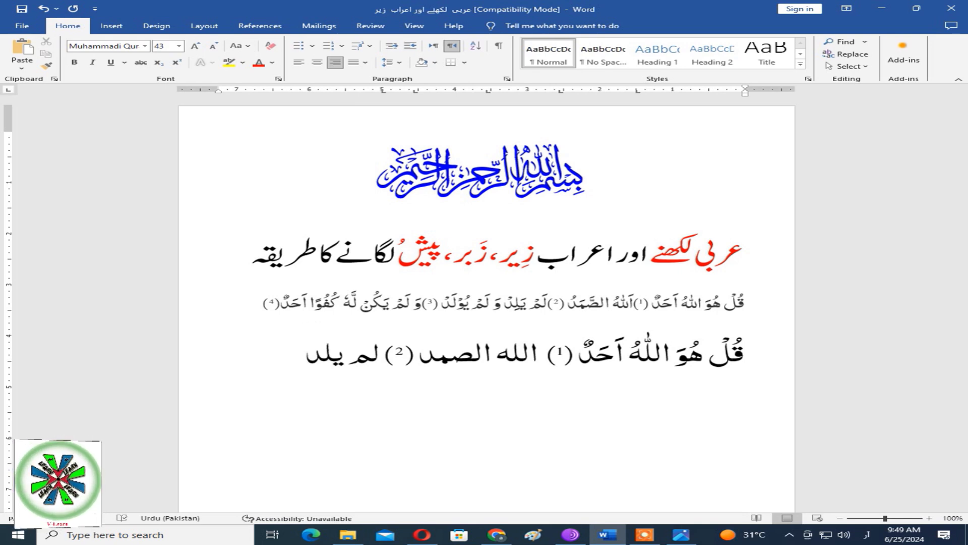
# - Complete the third verse with ولم یولد and end it with the verse number (3)
pyautogui.write(' عل')
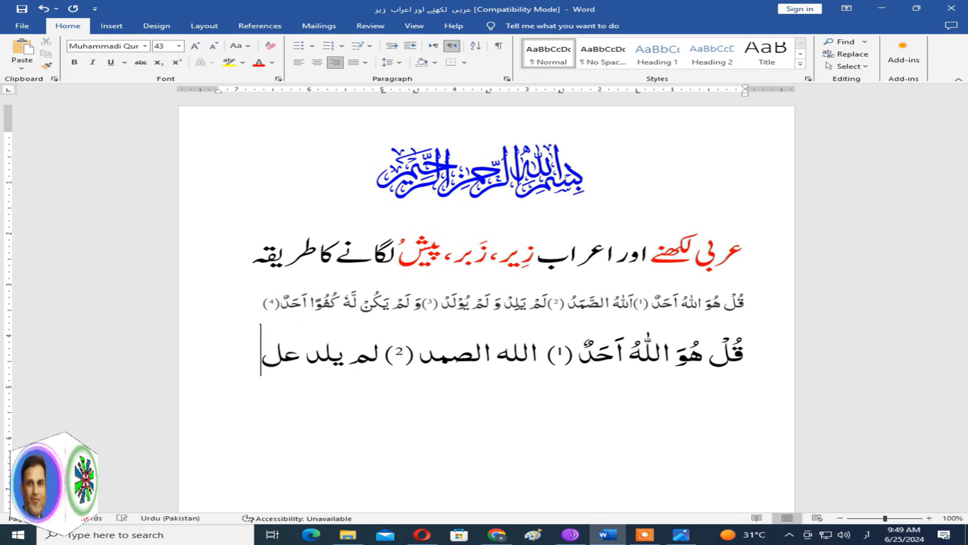
pyautogui.press('BackSpace')
pyautogui.press('BackSpace')
pyautogui.press('BackSpace')
pyautogui.write('ولم')
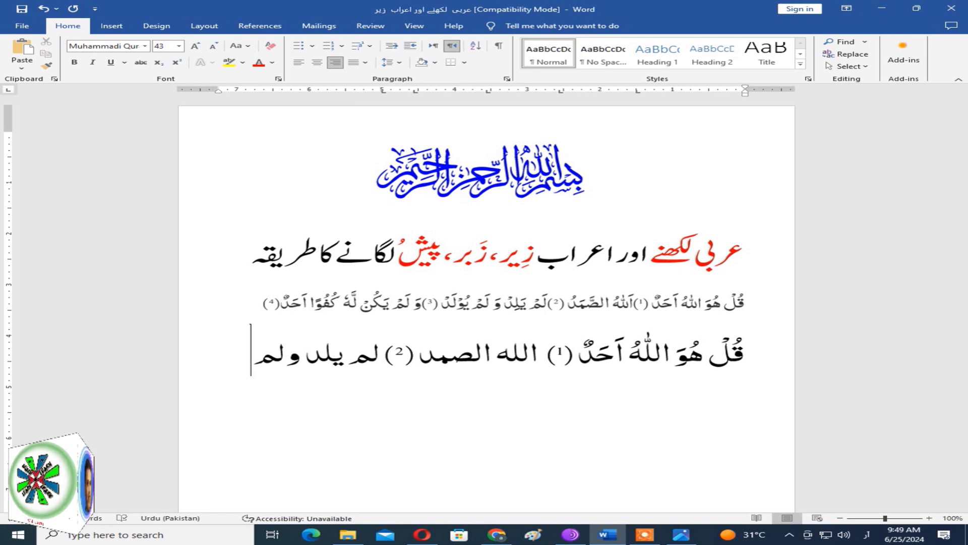
pyautogui.write(' یو')
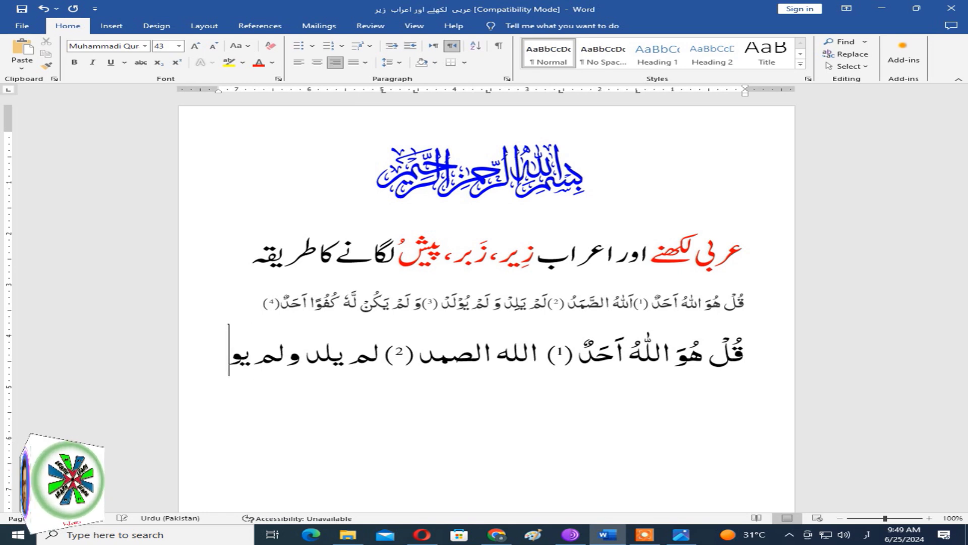
pyautogui.write('ل')
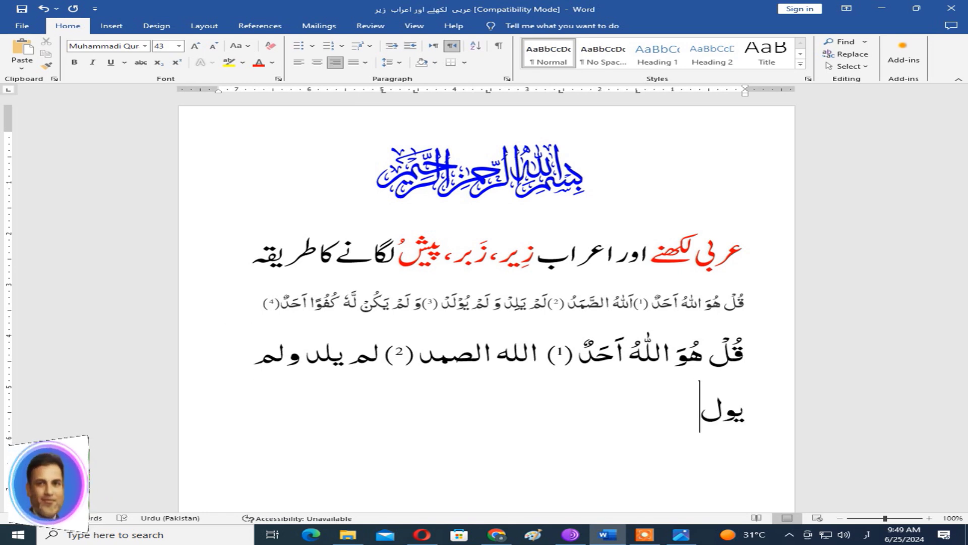
pyautogui.write('د')
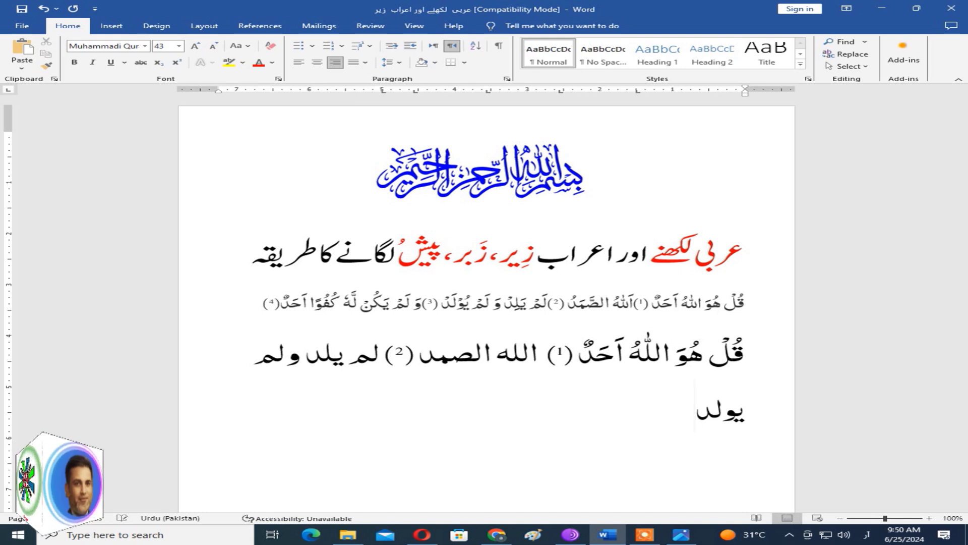
pyautogui.write(' (3')
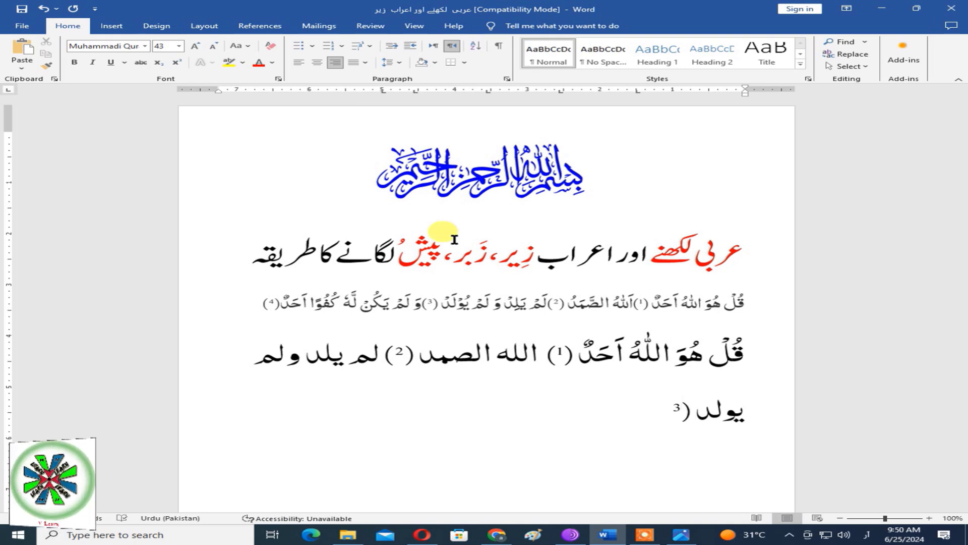
pyautogui.write(')')
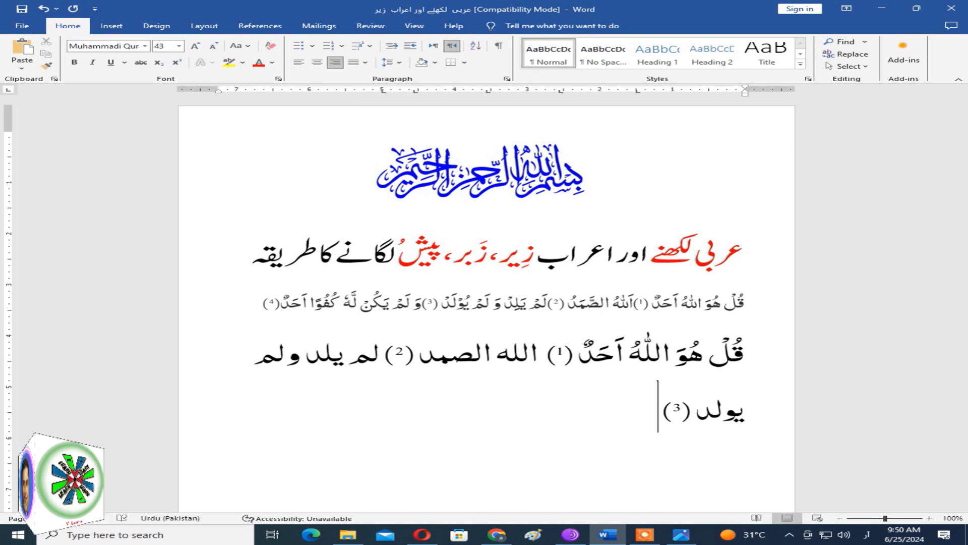
# - Write the fourth verse ولم یکن له کفوا احد after the verse number (3)
pyautogui.write(' ولم یکن')
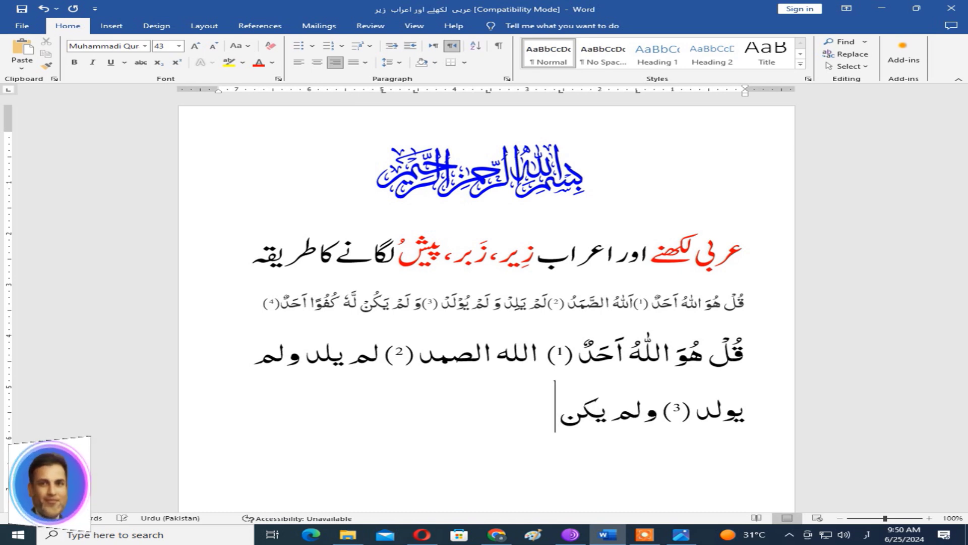
pyautogui.write(' له کف')
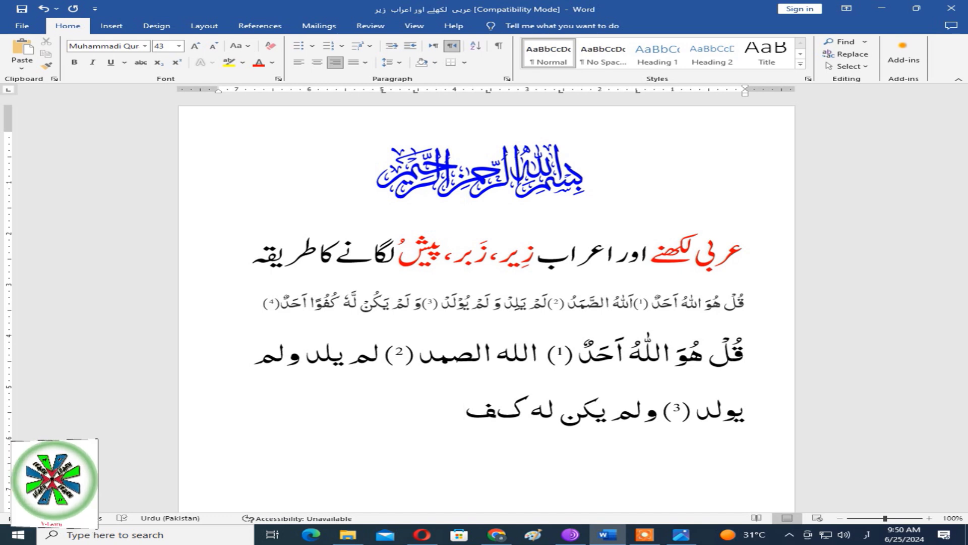
pyautogui.write('و')
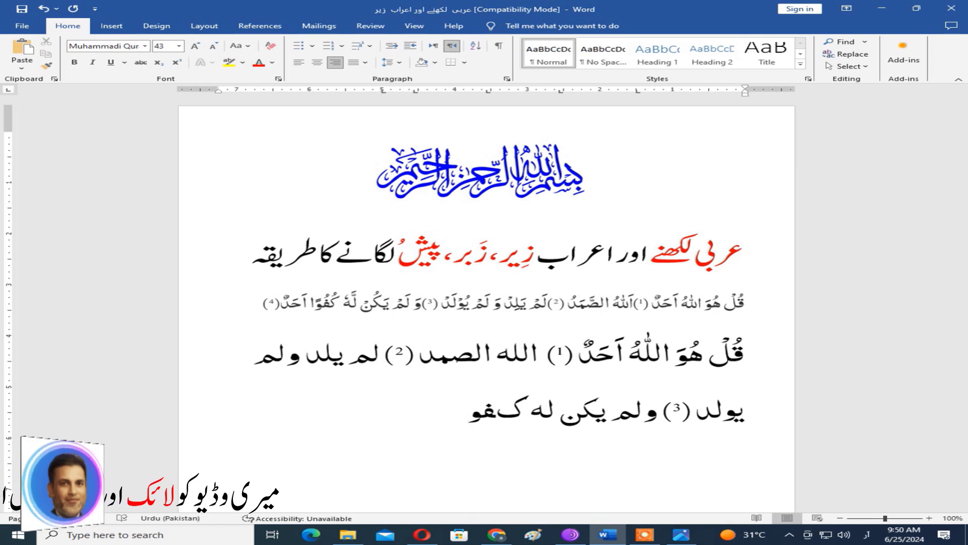
pyautogui.write('ا')
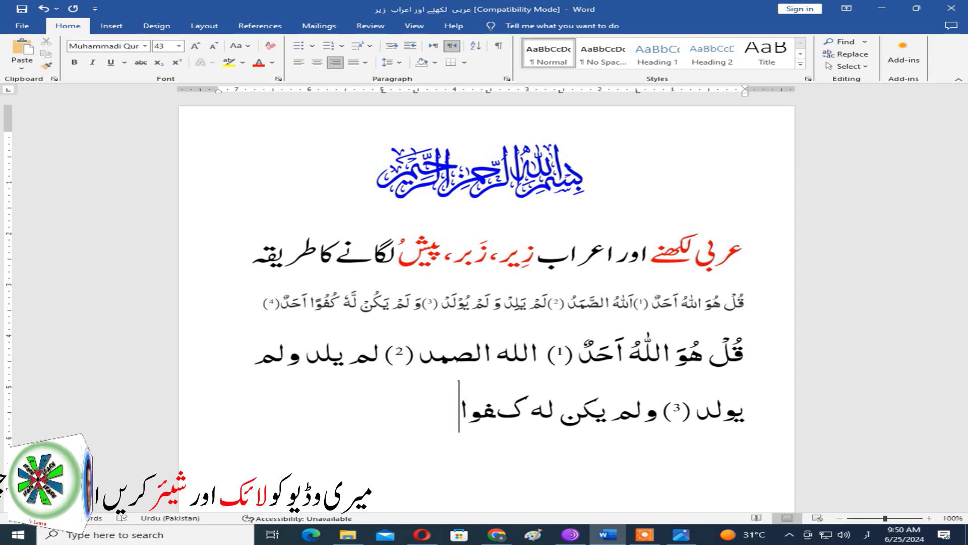
pyautogui.write(' اح')
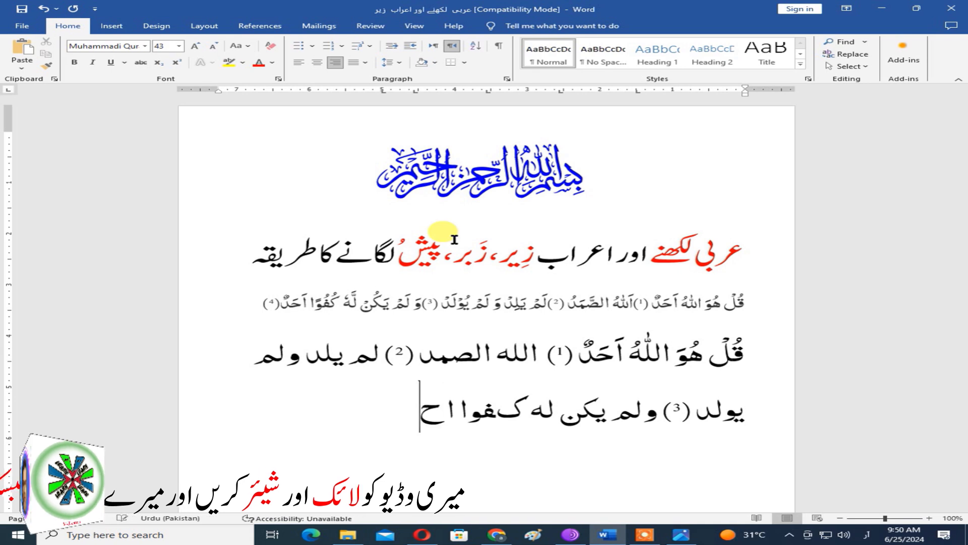
pyautogui.write('د')
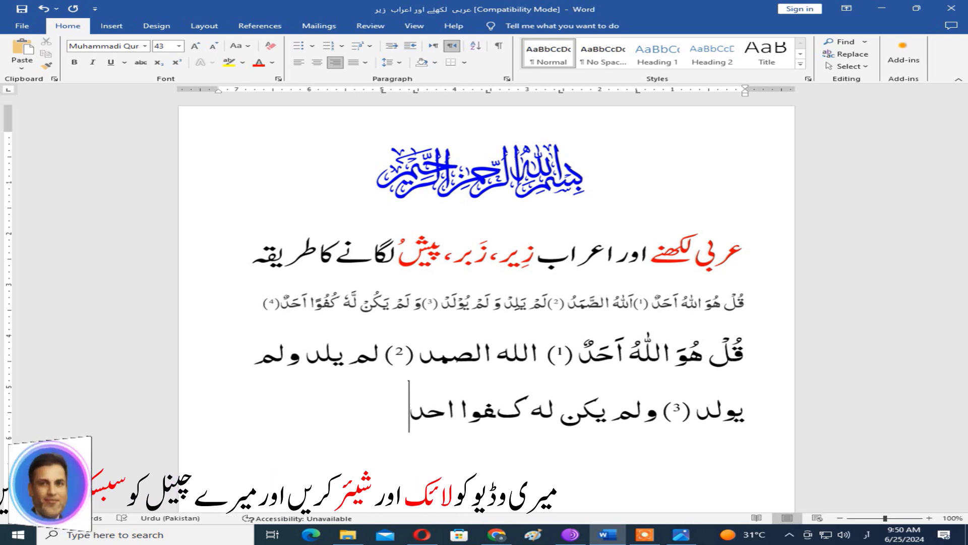
# - End the fourth verse with the verse number (4), its brackets facing the same way as those of the other verse numbers
pyautogui.write(' (4)')
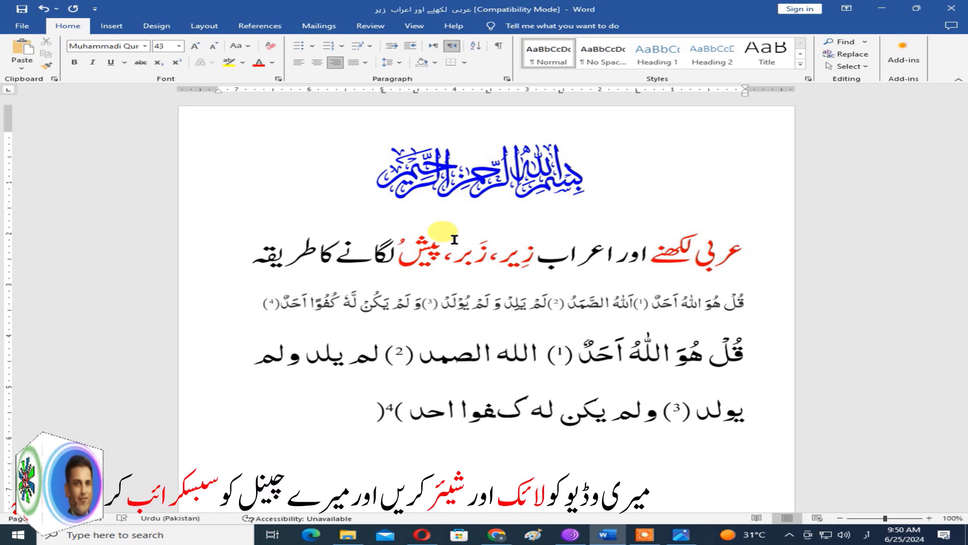
pyautogui.press('BackSpace')
pyautogui.press('BackSpace')
pyautogui.press('BackSpace')
pyautogui.press('BackSpace')
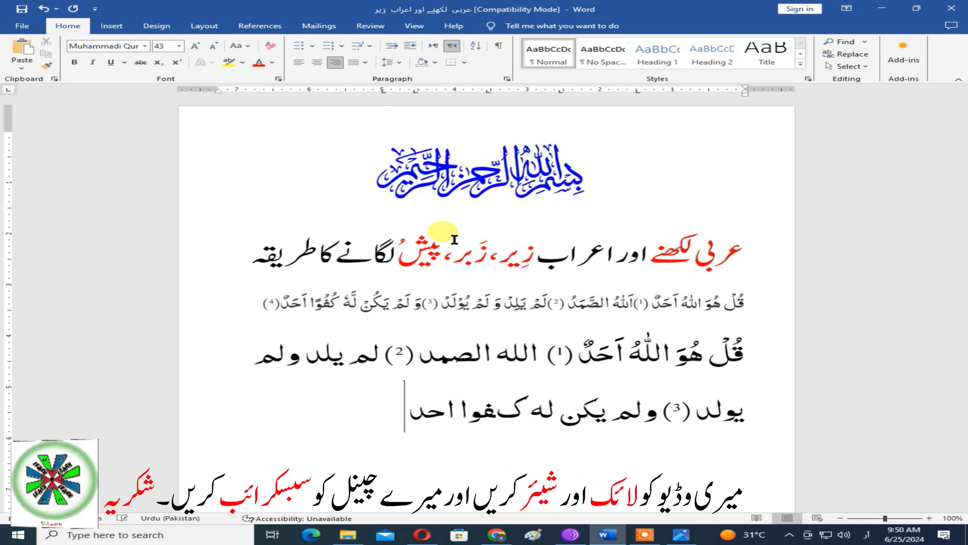
pyautogui.write('(4)')
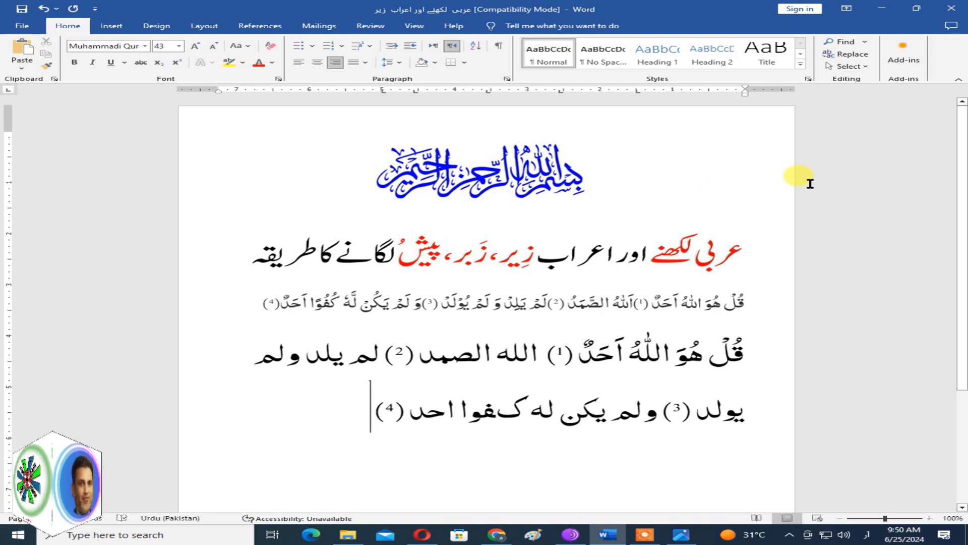
# - Add the diacritics to the word الله in the second verse so that it reads اَللّٰهُ
pyautogui.click(529, 350)
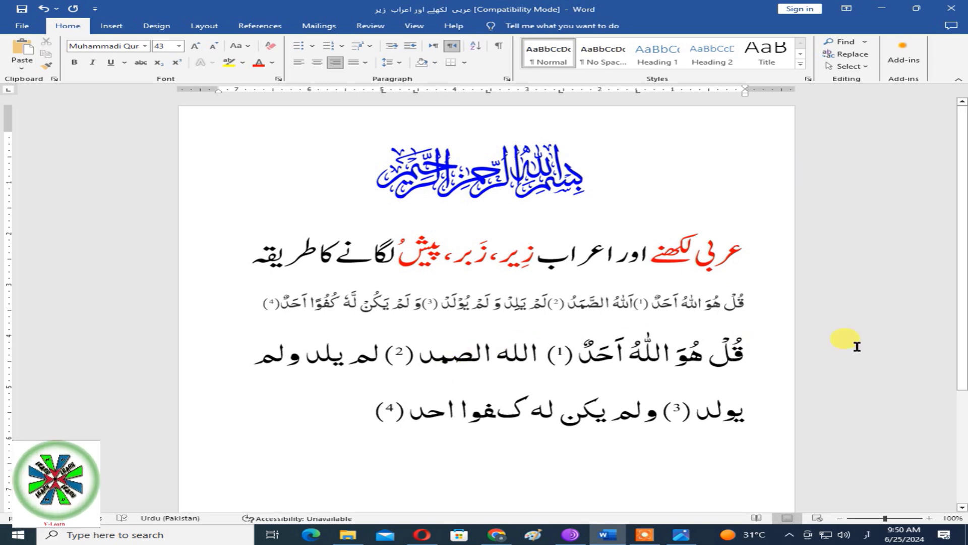
pyautogui.write('ٓ')
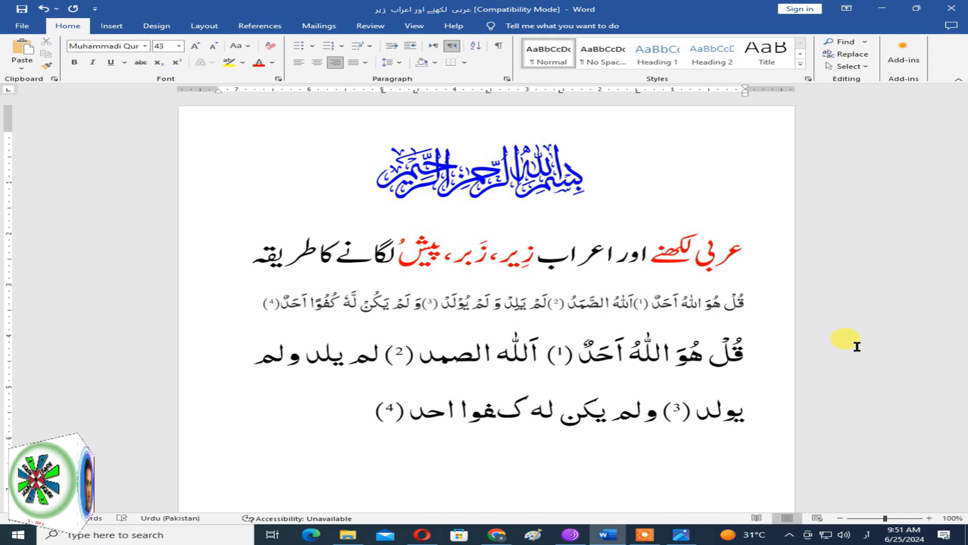
pyautogui.press('Right')
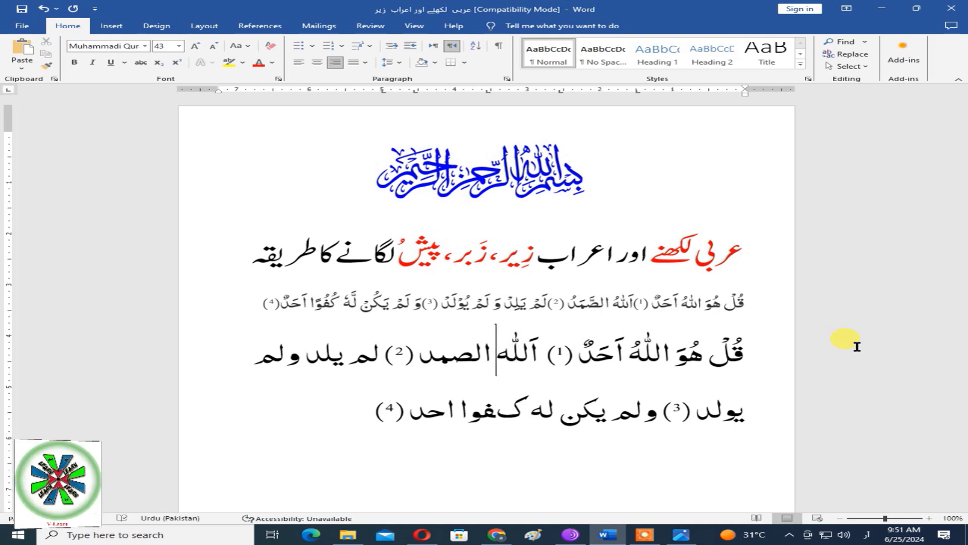
pyautogui.press('Left')
pyautogui.press('Left')
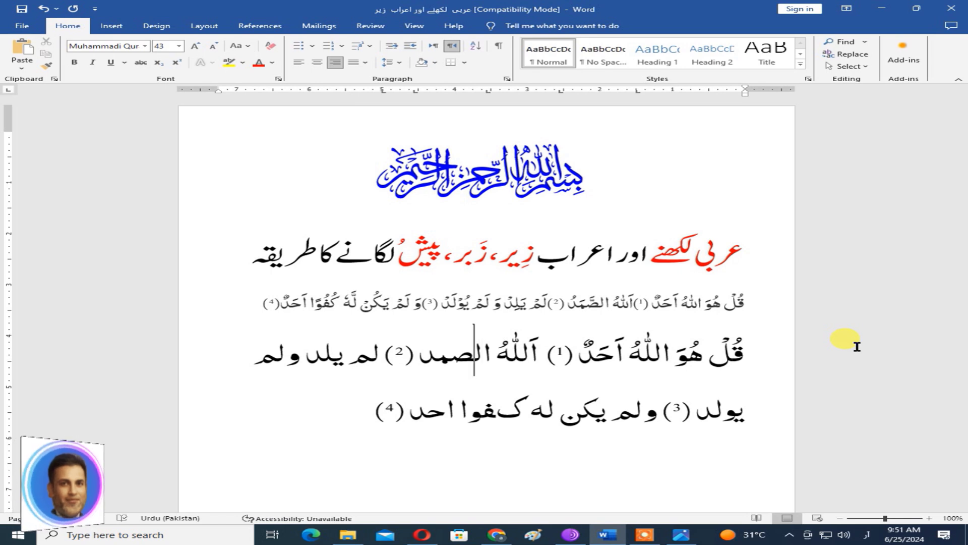
# - Add shadda and zabar to ص, zabar to م and pesh to د in the second verse's الصمد
pyautogui.press('Left')
pyautogui.press('Right')
pyautogui.press('Right')
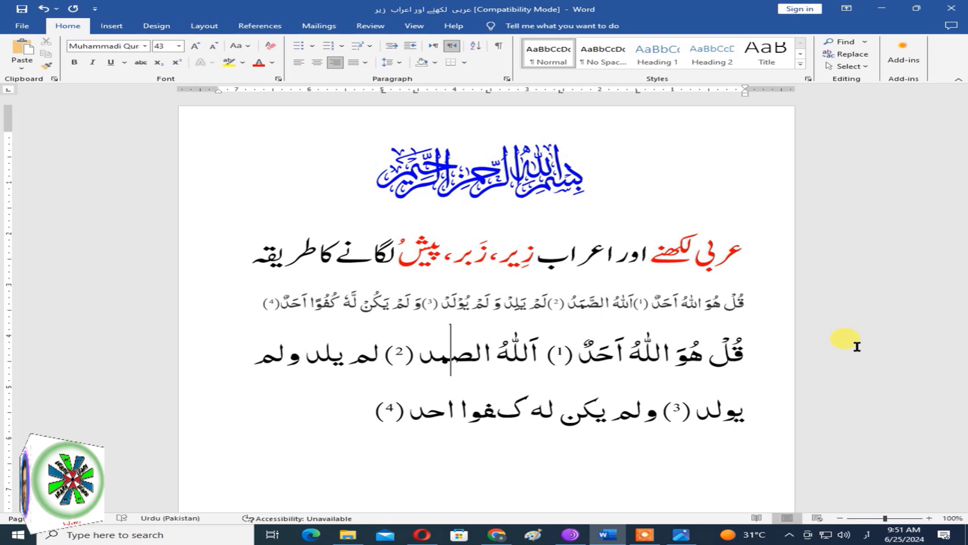
pyautogui.write('ّ')
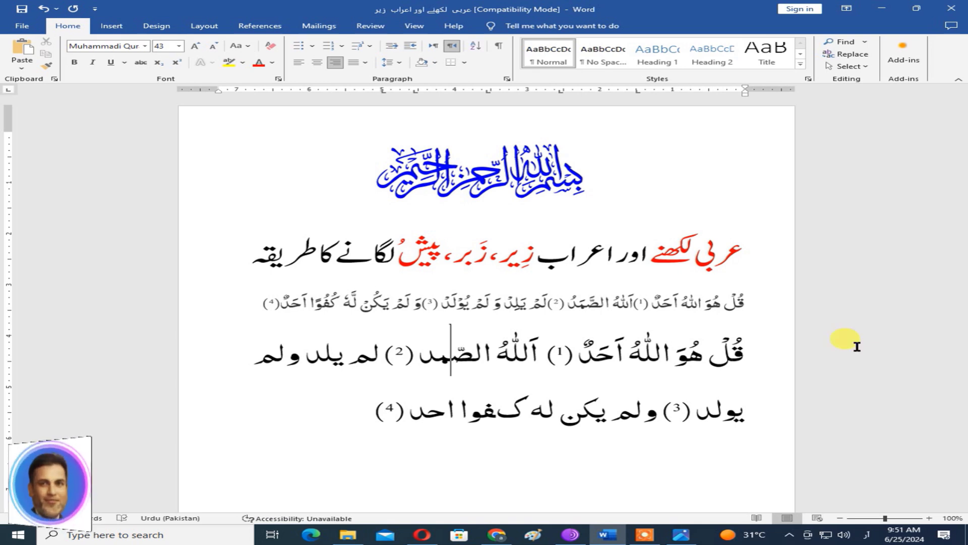
pyautogui.write('َ')
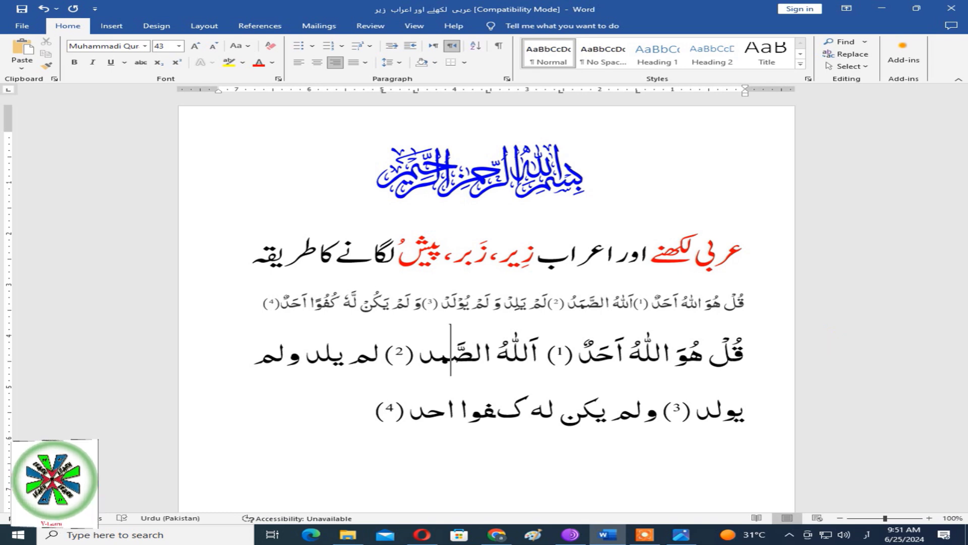
pyautogui.hotkey('ctrl', 'z')
pyautogui.hotkey('ctrl', 'z')
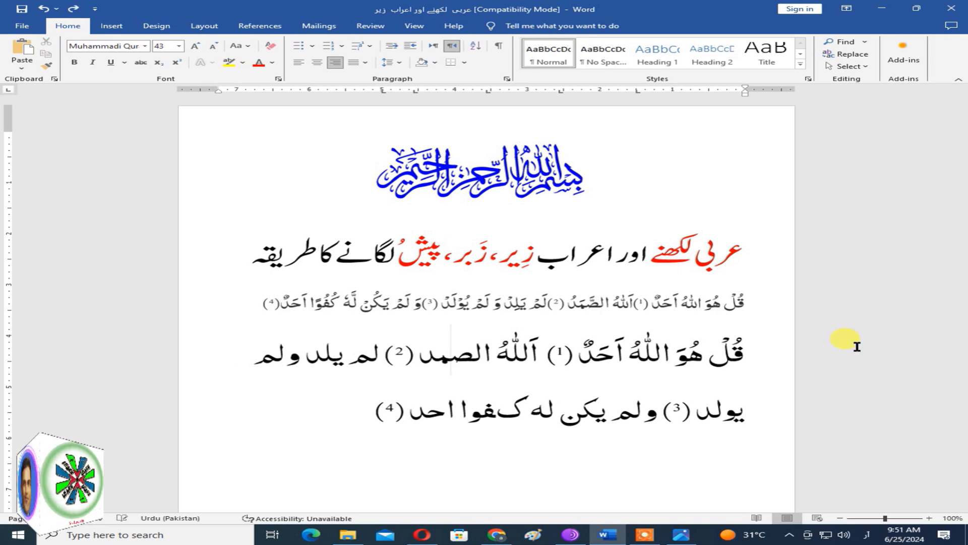
pyautogui.hotkey('ctrl', 'y')
pyautogui.hotkey('ctrl', 'y')
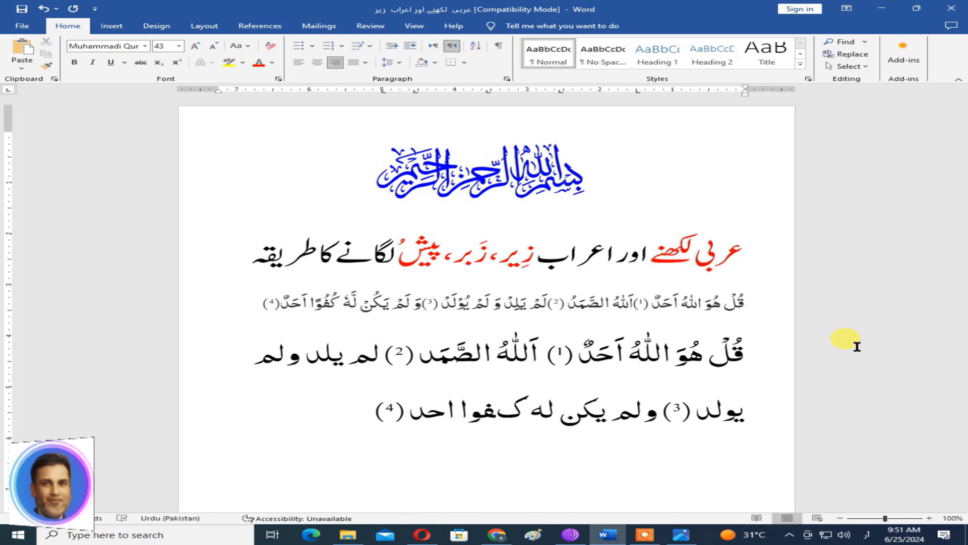
pyautogui.press('Left')
pyautogui.press('Left')
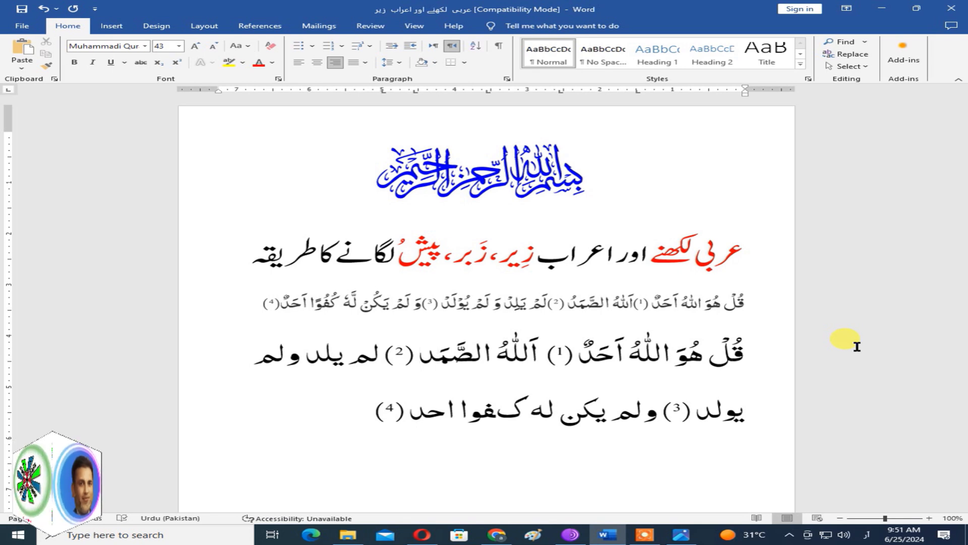
pyautogui.write('ُ')
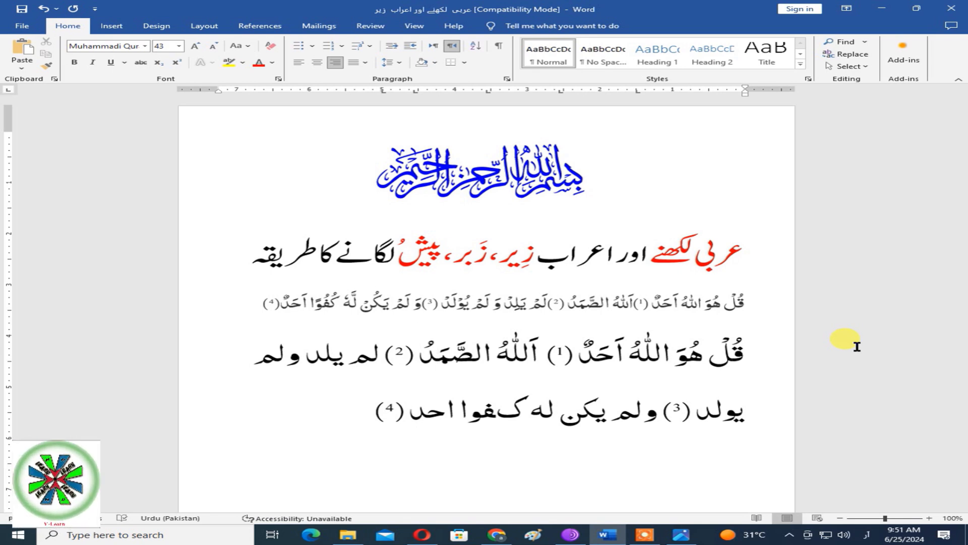
# - Add zabar to ل and jazm to م in the first word of the third verse so that it reads لَمْ
pyautogui.click(373, 348)
pyautogui.write('َ')
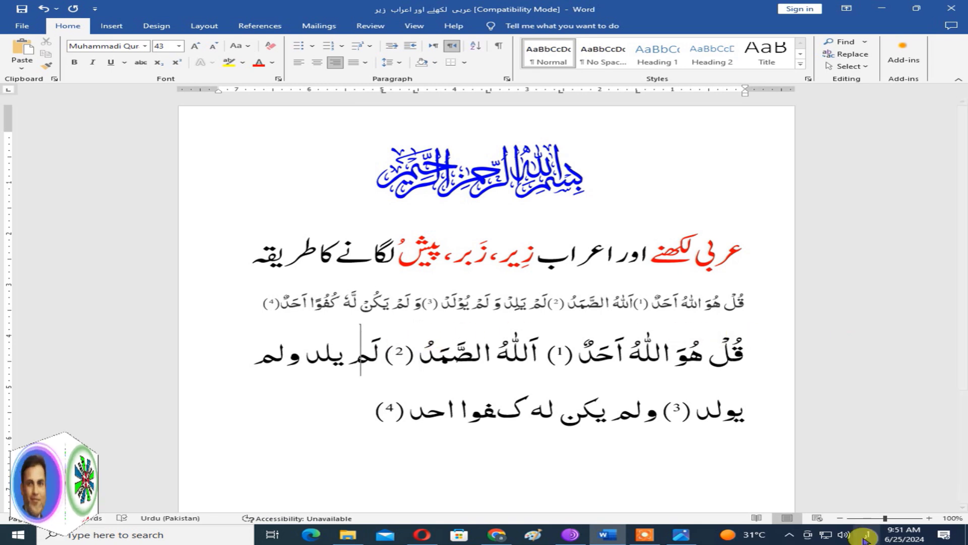
pyautogui.click(865, 535)
pyautogui.click(858, 441)
pyautogui.write('ْ')
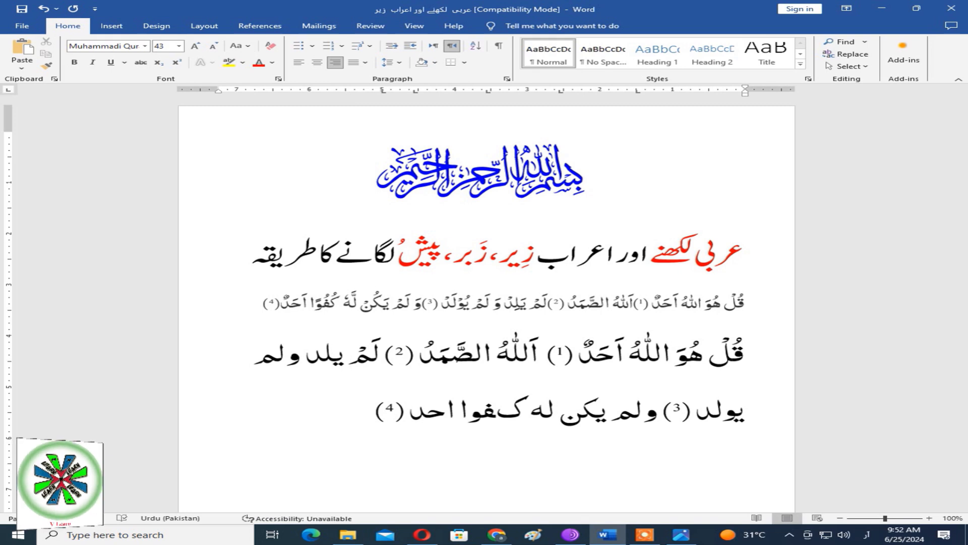
# - Add zabar to ی, zer to ل and jazm to د in the third verse's یلد so that it reads یَلِدْ
pyautogui.click(333, 348)
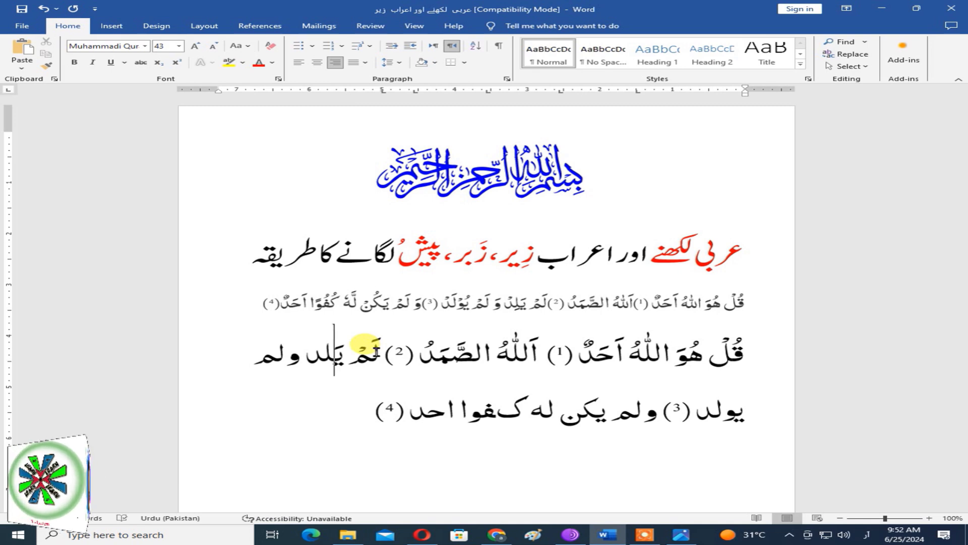
pyautogui.press('Left')
pyautogui.press('Left')
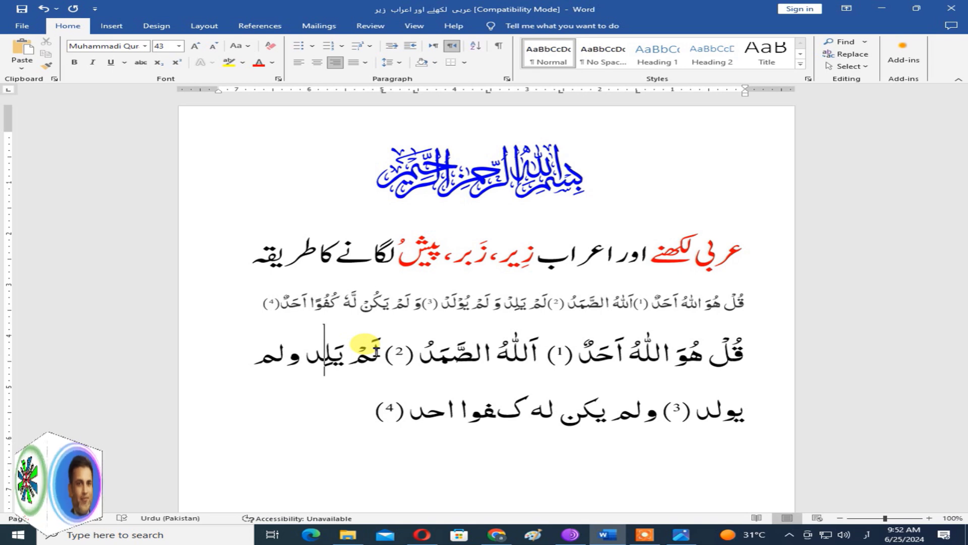
pyautogui.press('Right')
pyautogui.press('Left')
pyautogui.press('Left')
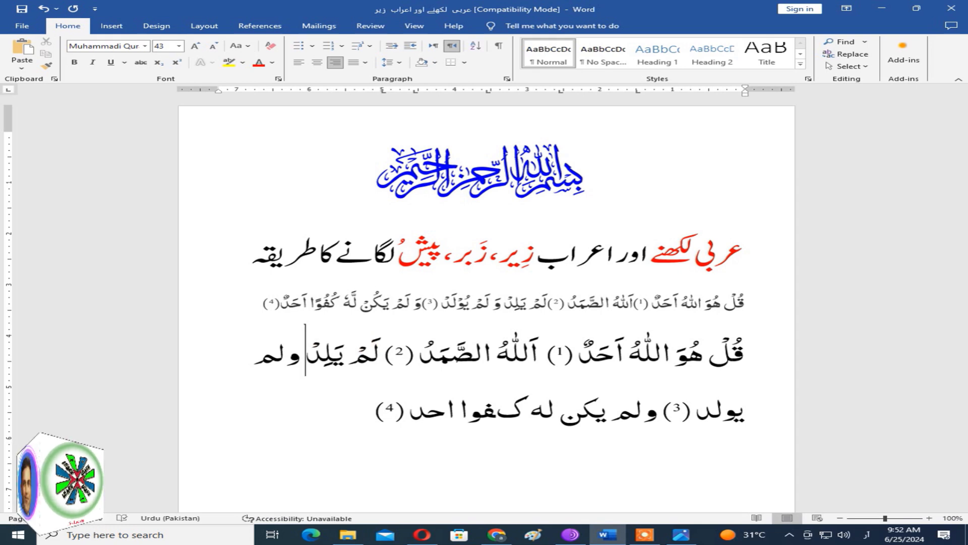
# - Add zabar to و and ل and jazm to م in the third verse's ولم so that it reads وَلَمْ
pyautogui.press('Right')
pyautogui.press('Left')
pyautogui.press('Left')
pyautogui.press('Left')
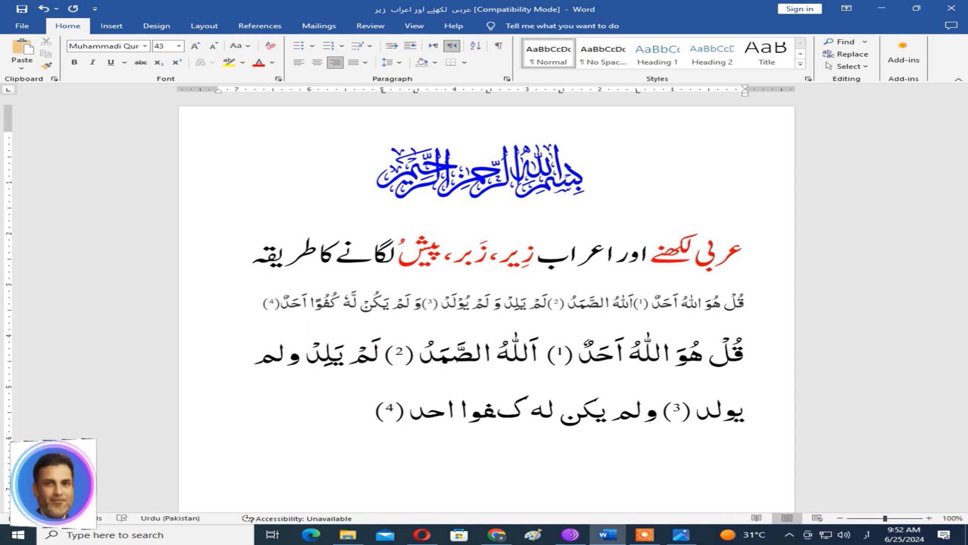
pyautogui.write('َ')
pyautogui.press('Left')
pyautogui.write('َم')
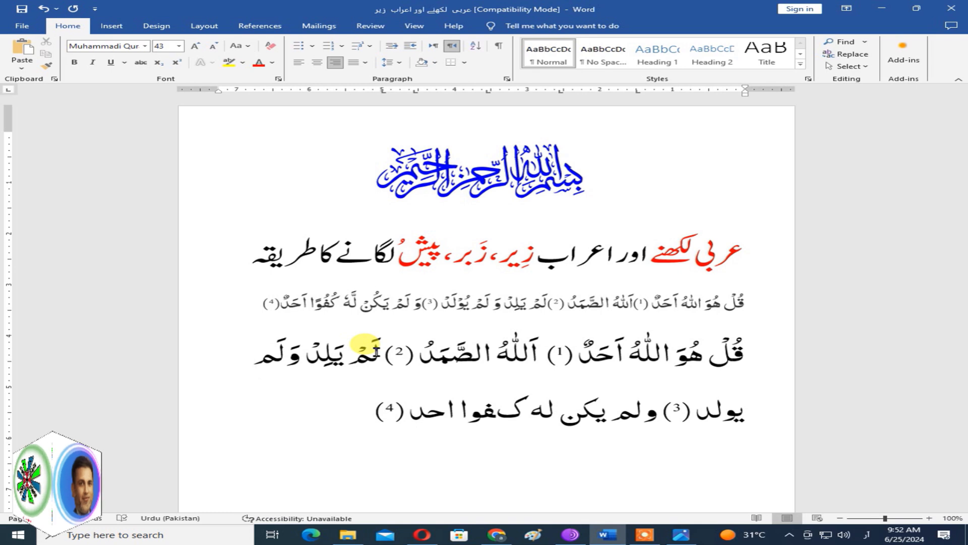
pyautogui.write('ْ')
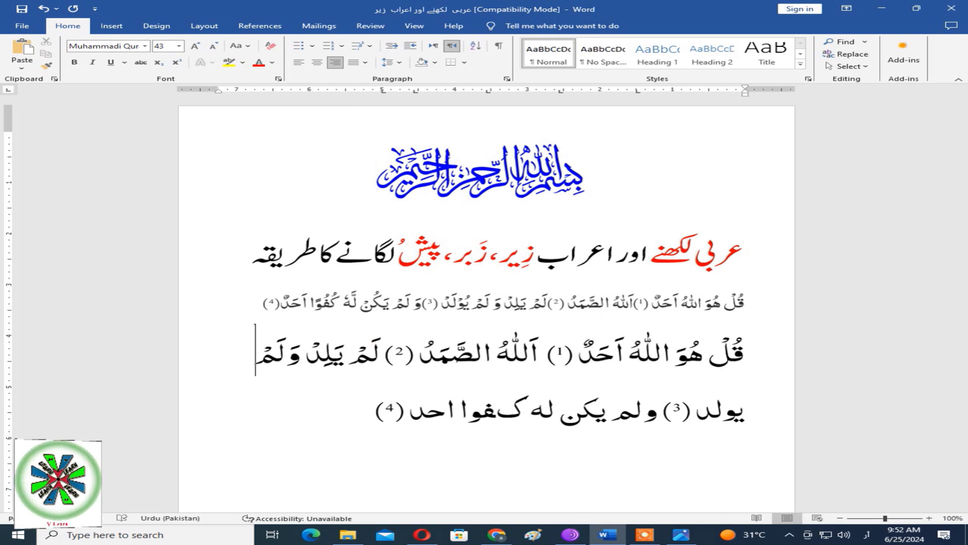
# - Add the diacritics to the third verse's last word یولد so that it reads یُوْلَدْ
pyautogui.press('Left')
pyautogui.press('Left')
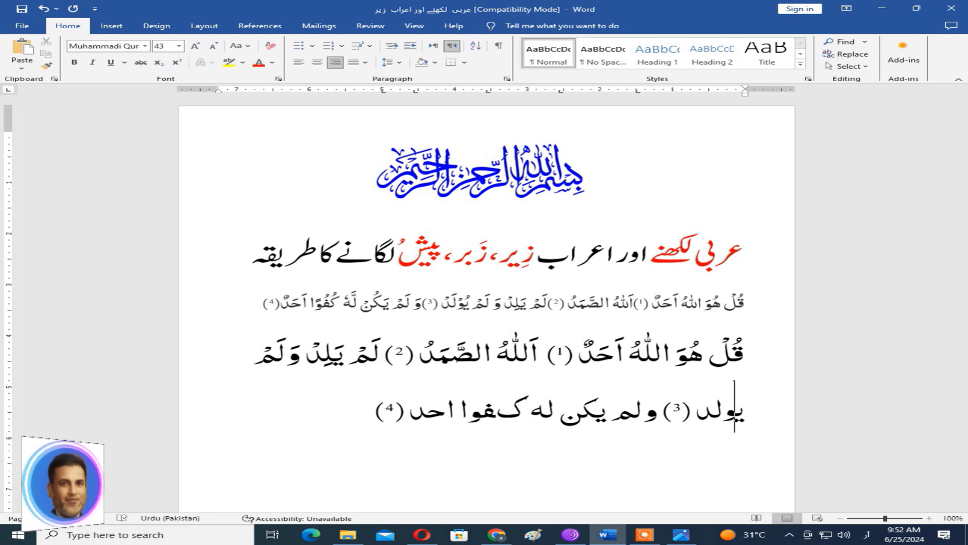
pyautogui.write('ُ')
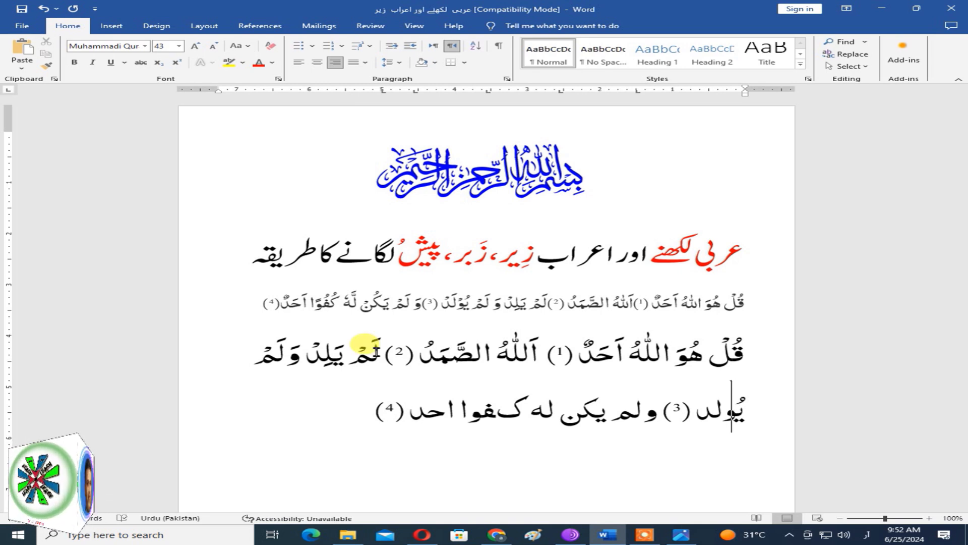
pyautogui.press('Left')
pyautogui.write('ْ')
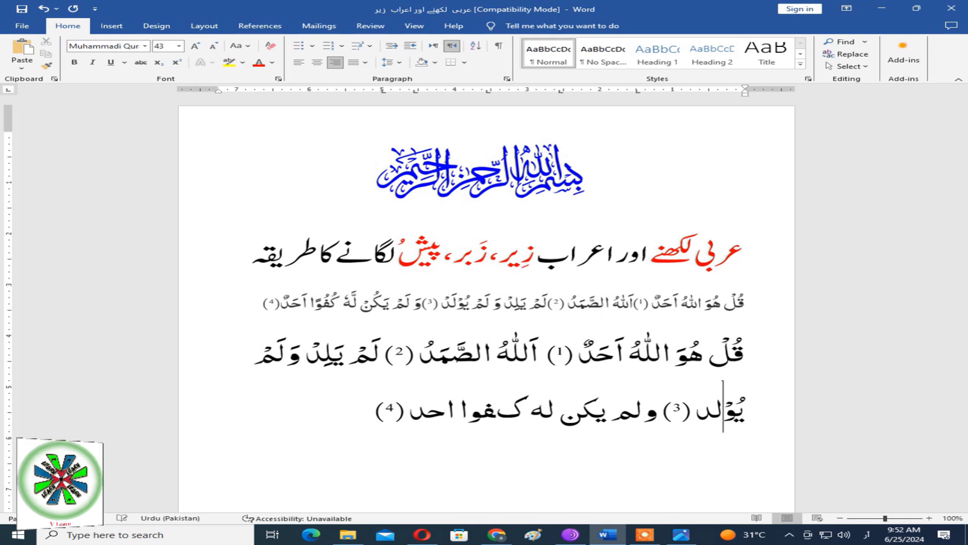
pyautogui.press('Left')
pyautogui.write('َ')
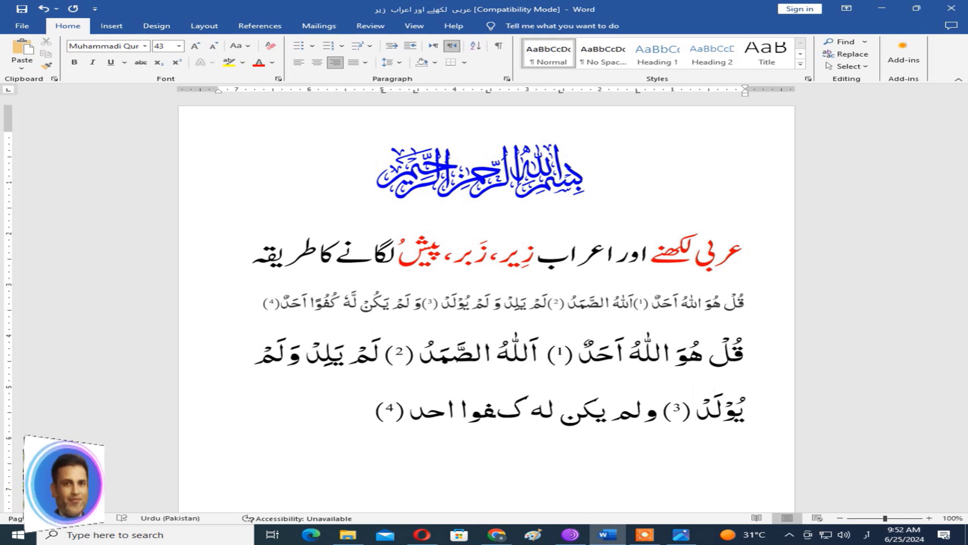
# - Add zabar to و and ل and jazm to م in the fourth verse's opening ولم
pyautogui.click(643, 410)
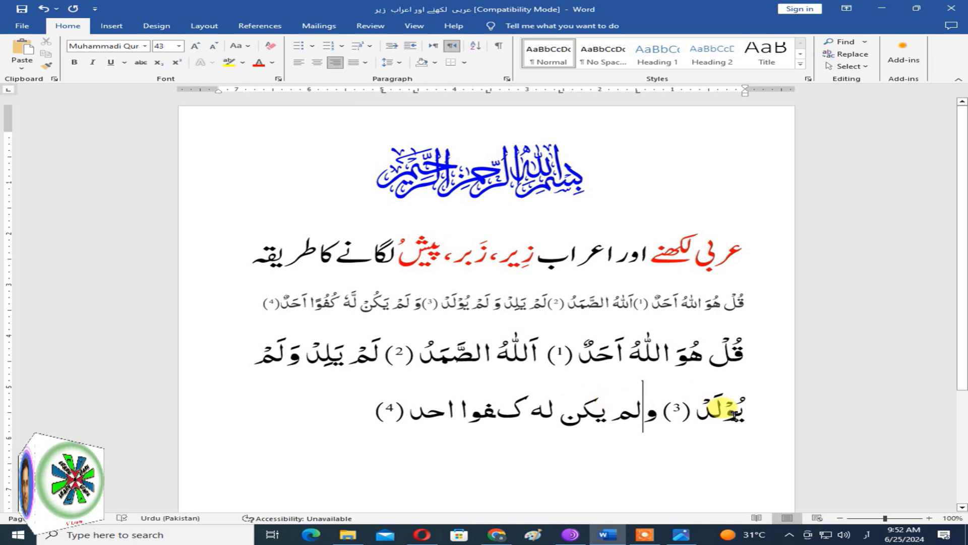
pyautogui.write('َ')
pyautogui.press('Left')
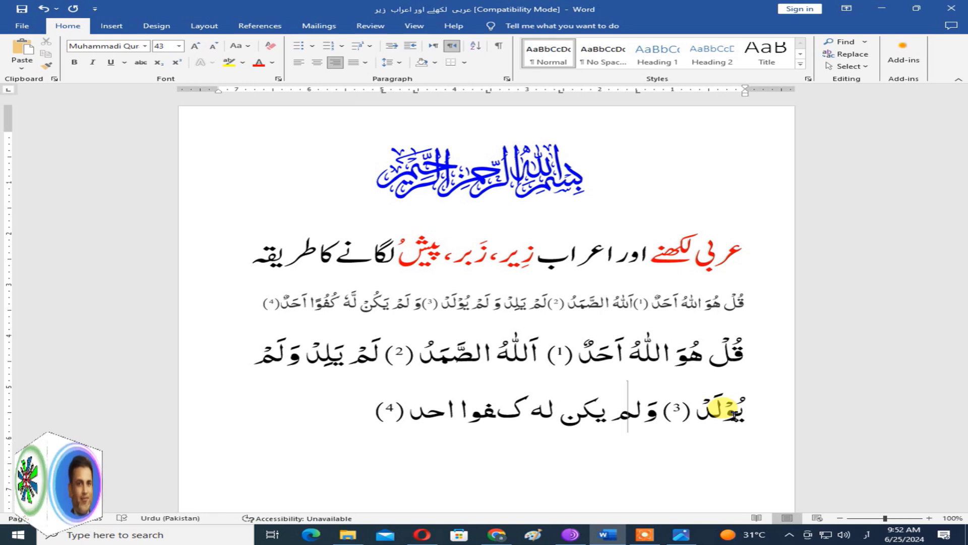
pyautogui.write('َح')
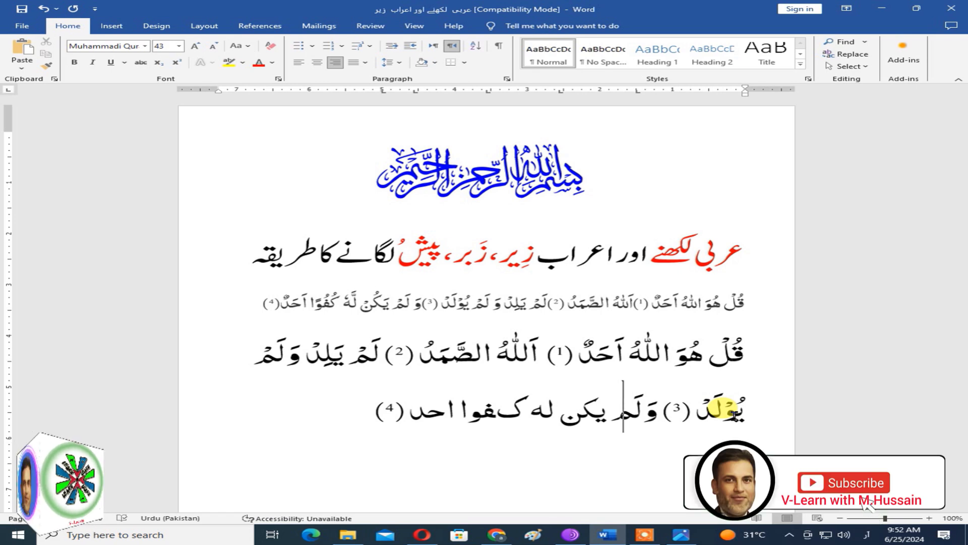
pyautogui.write('َْ')
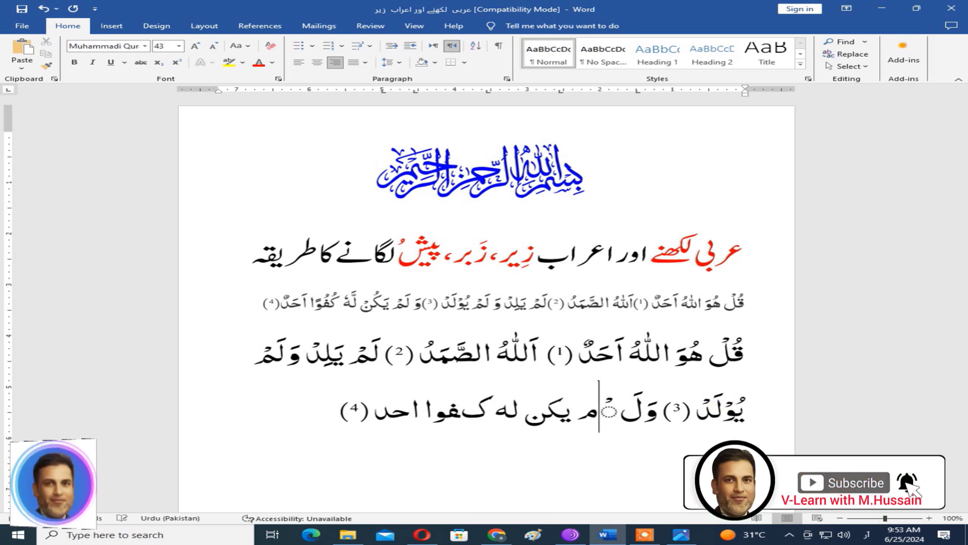
pyautogui.press('BackSpace')
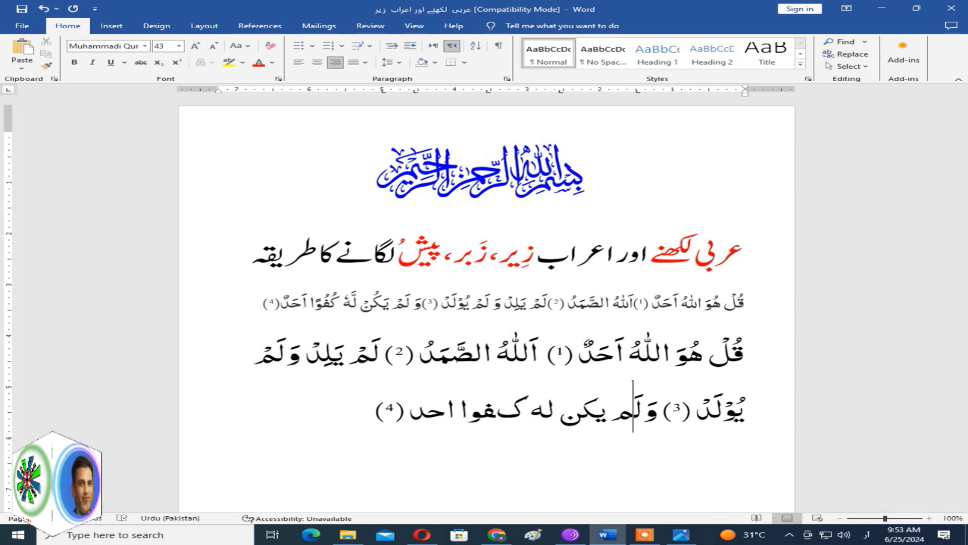
pyautogui.click(613, 404)
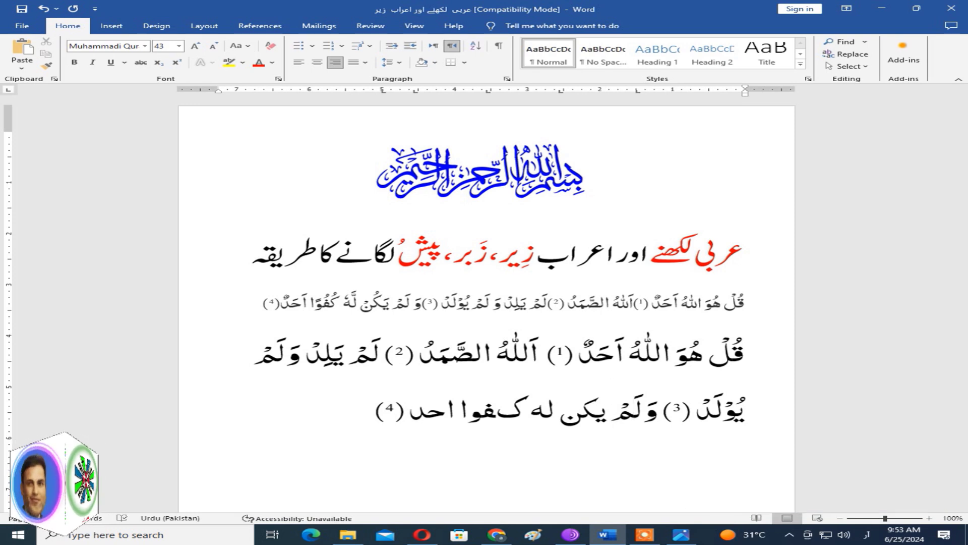
# - Add zabar to ی, pesh to ک and jazm to ن in the fourth verse's یکن so that it reads یَکُنْ
pyautogui.click(597, 406)
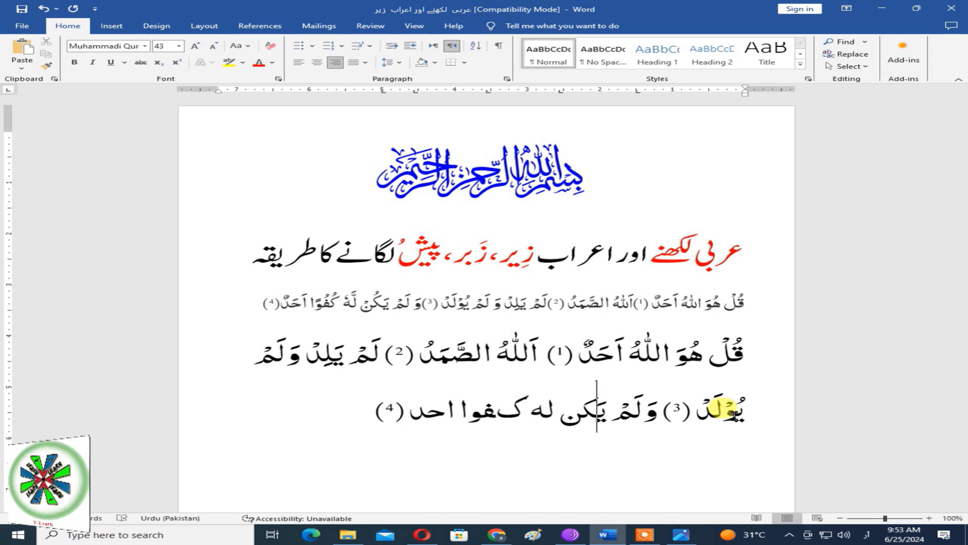
pyautogui.press('Left')
pyautogui.write('ُ')
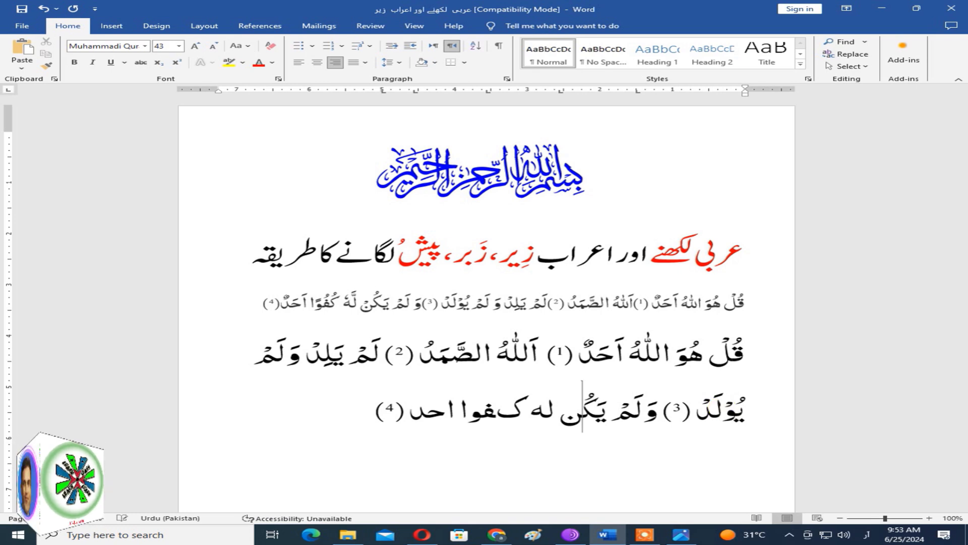
pyautogui.press('Left')
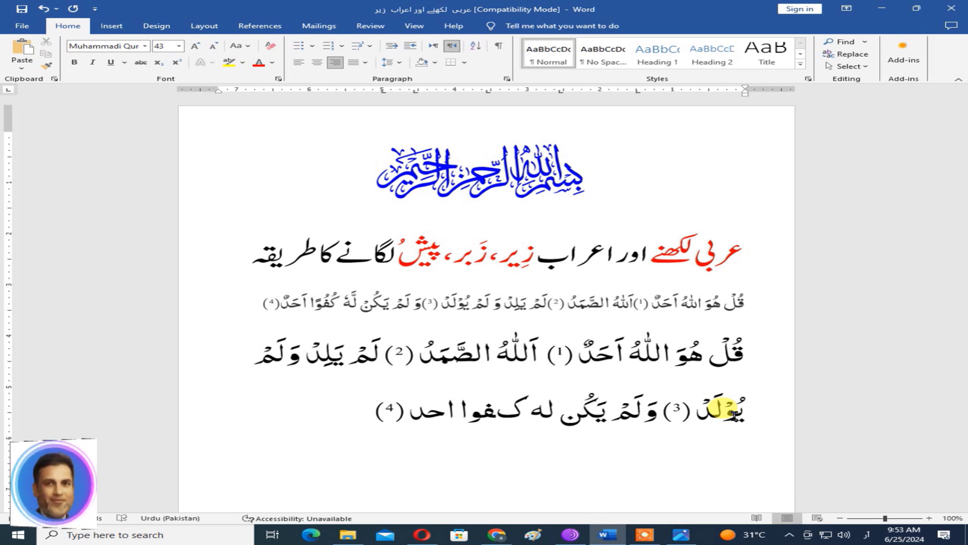
pyautogui.write('ْ')
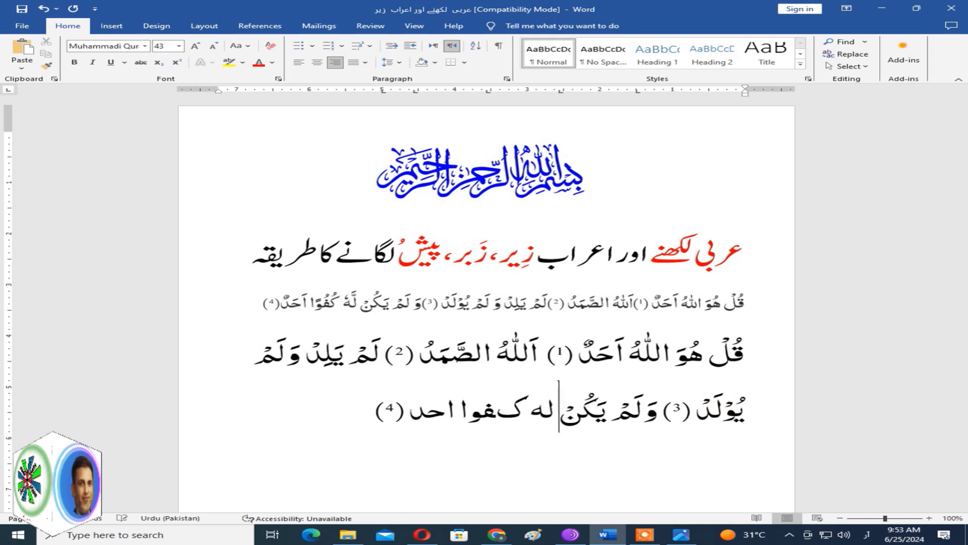
# - Add shadda and zabar to ل and an inverted pesh to ہ in the fourth verse's له so that it reads لَّهٗ
pyautogui.press('Left')
pyautogui.press('Left')
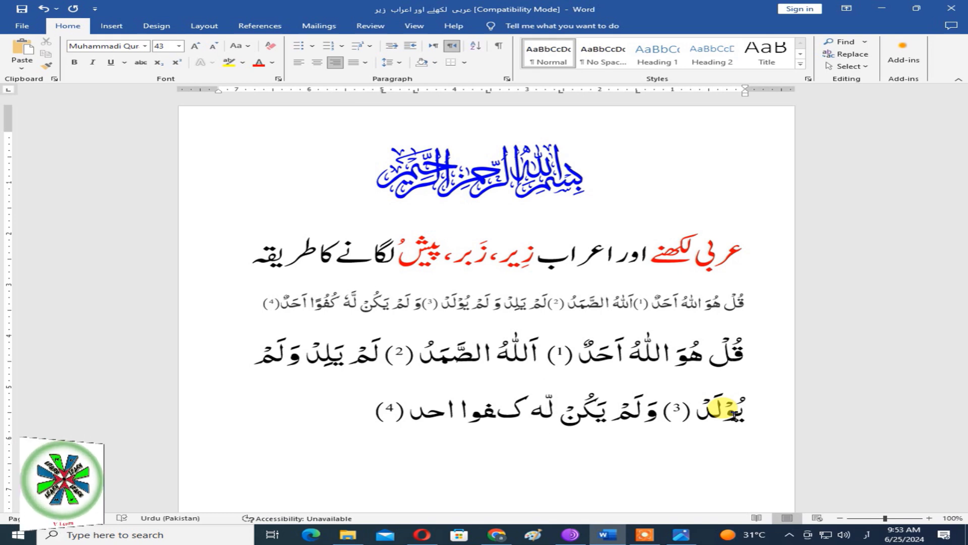
pyautogui.write('ّ')
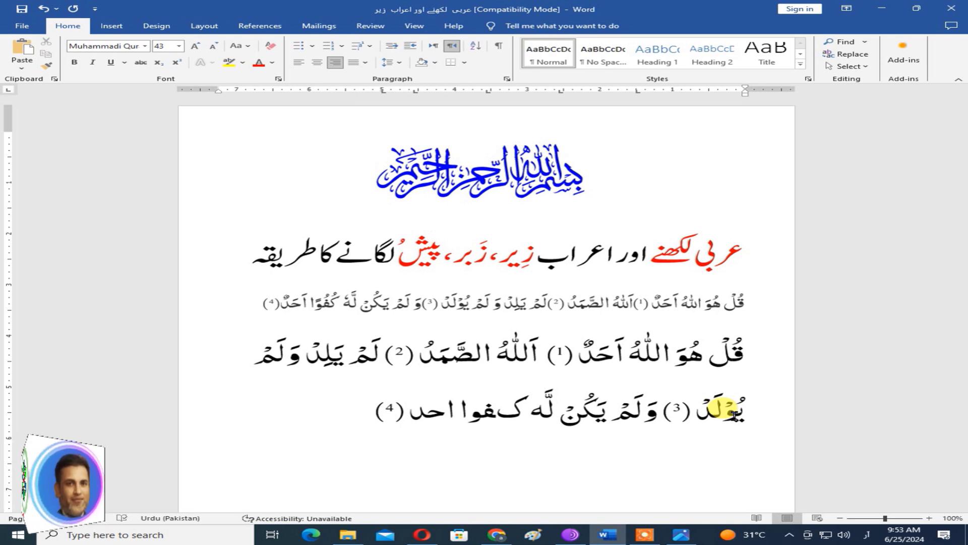
pyautogui.press('Left')
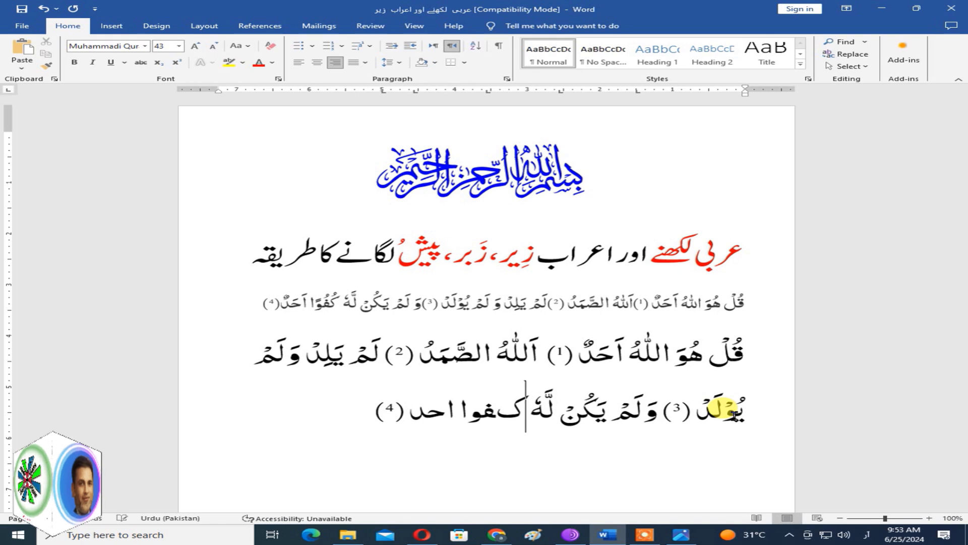
# - Add pesh to ک and ف and double zabar to و in the fourth verse's کفوا so that it reads کُفُوًا
pyautogui.press('Left')
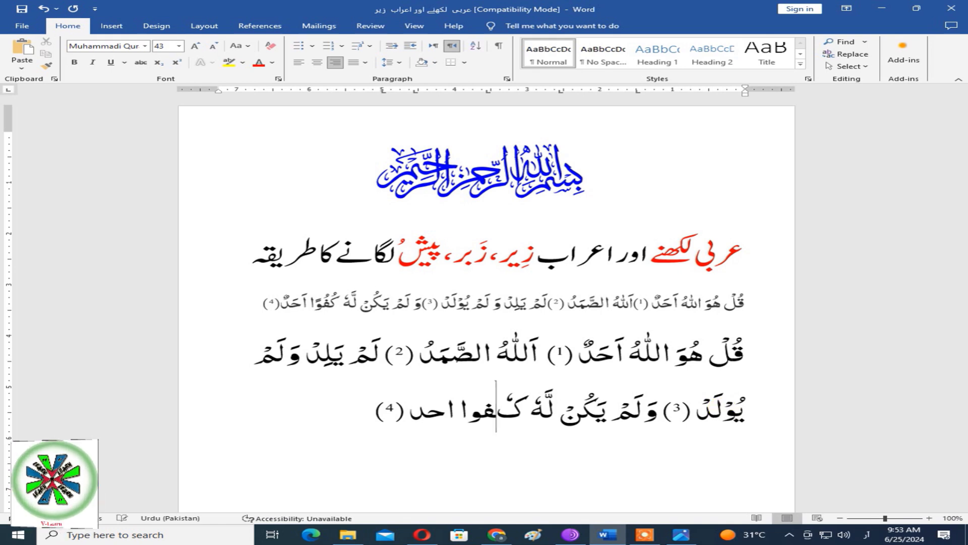
pyautogui.write('ُ')
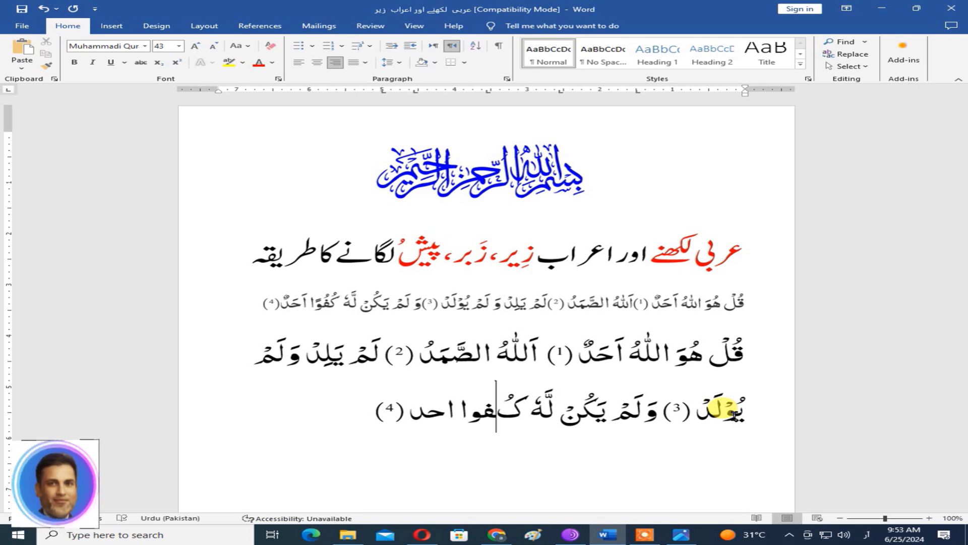
pyautogui.press('Left')
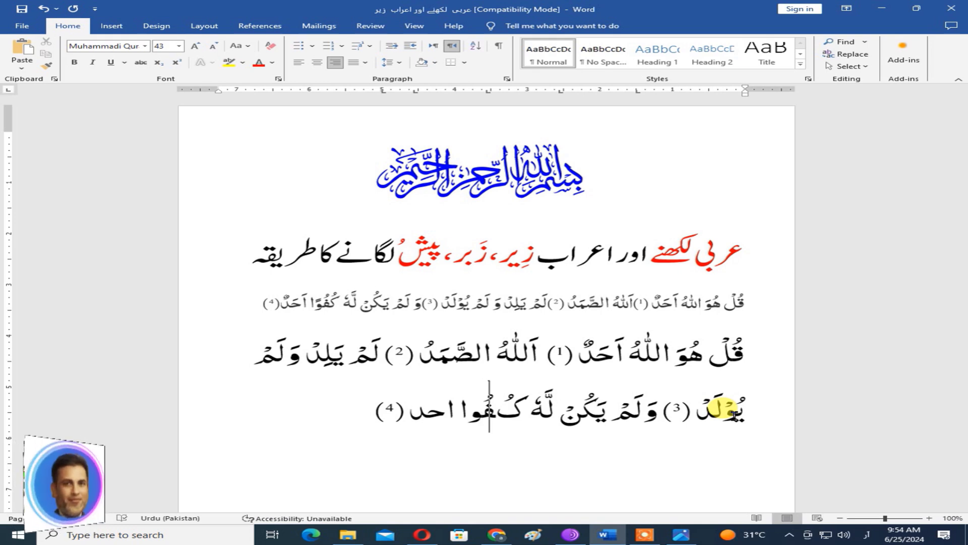
pyautogui.press('Left')
pyautogui.press('Left')
pyautogui.press('Left')
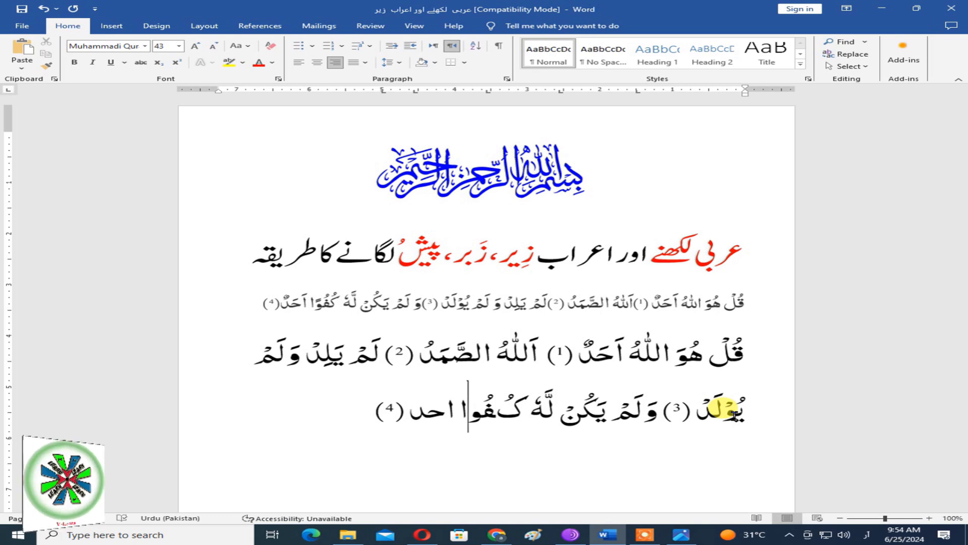
pyautogui.press('Right')
pyautogui.write('ً')
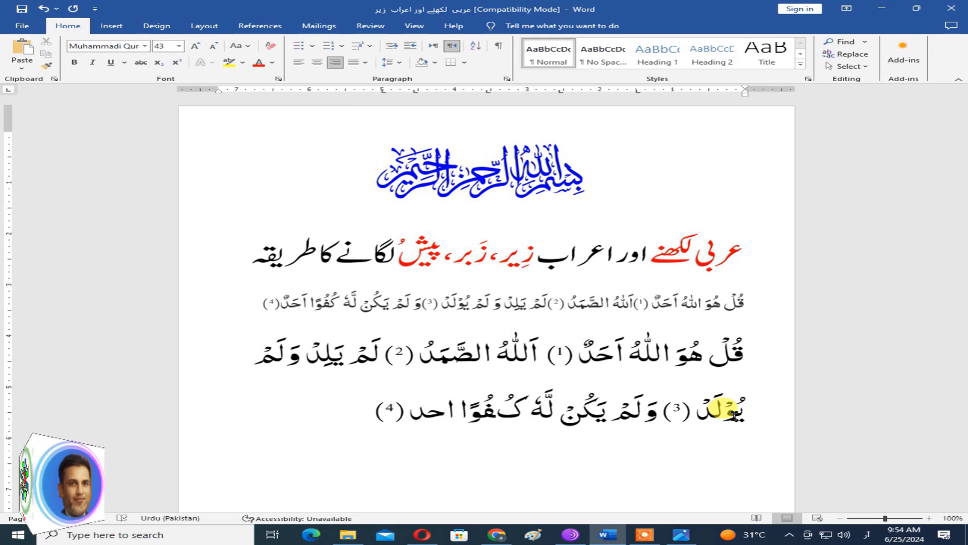
# - Add zabar to ا and ح and double pesh to د in the fourth verse's last word so that it reads اَحَدٌ
pyautogui.press('Left')
pyautogui.press('Left')
pyautogui.press('Left')
pyautogui.press('Left')
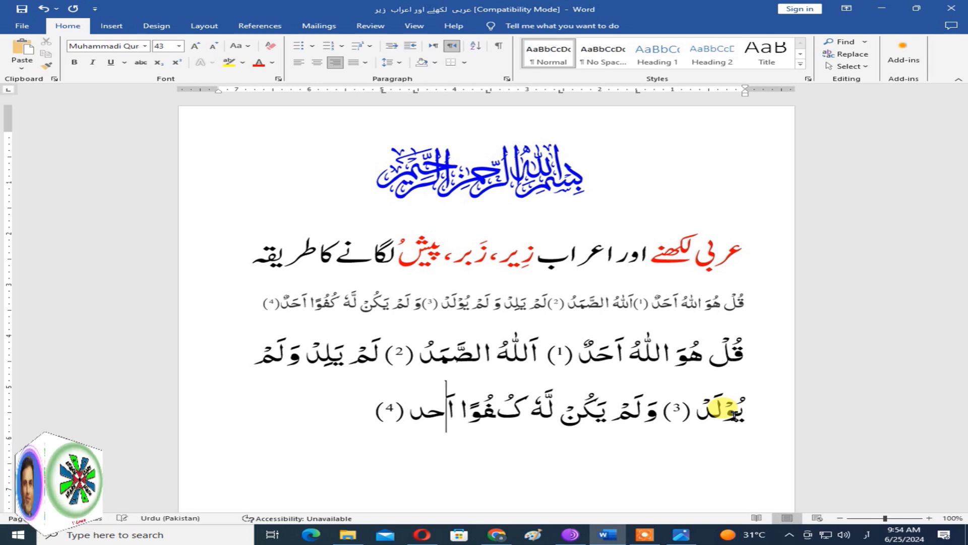
pyautogui.press('Left')
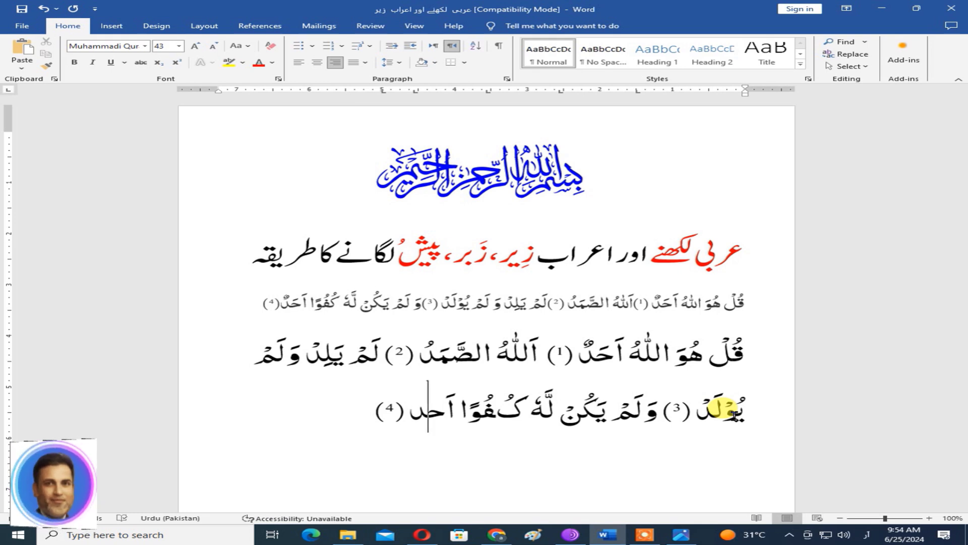
pyautogui.press('Left')
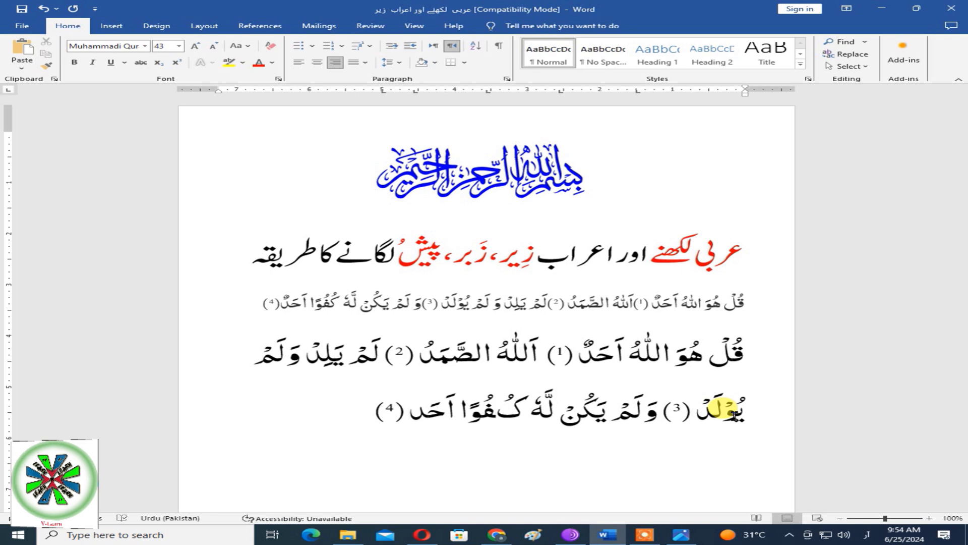
pyautogui.write('ٌ')
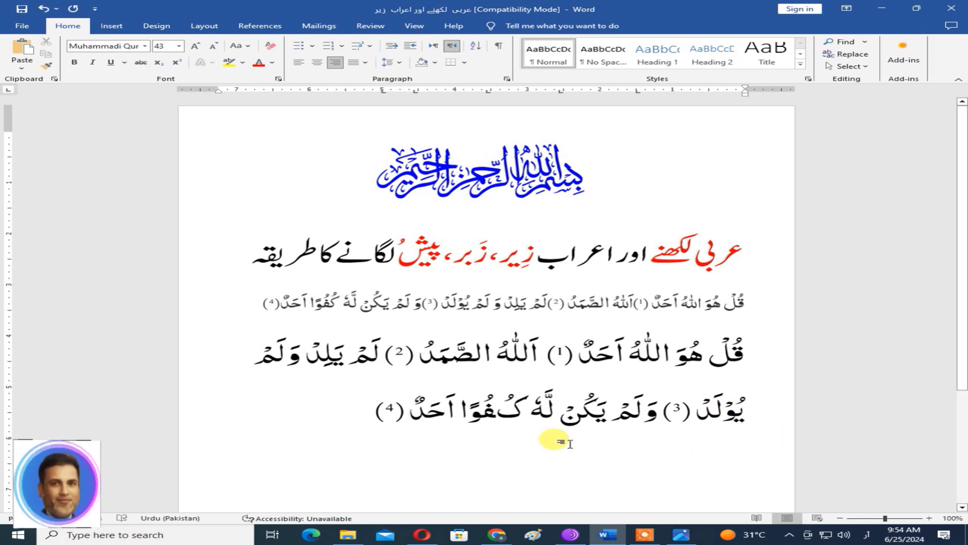
# - Retype the first letter of کفوا in the black fourth verse as ک with a pesh
pyautogui.click(497, 413)
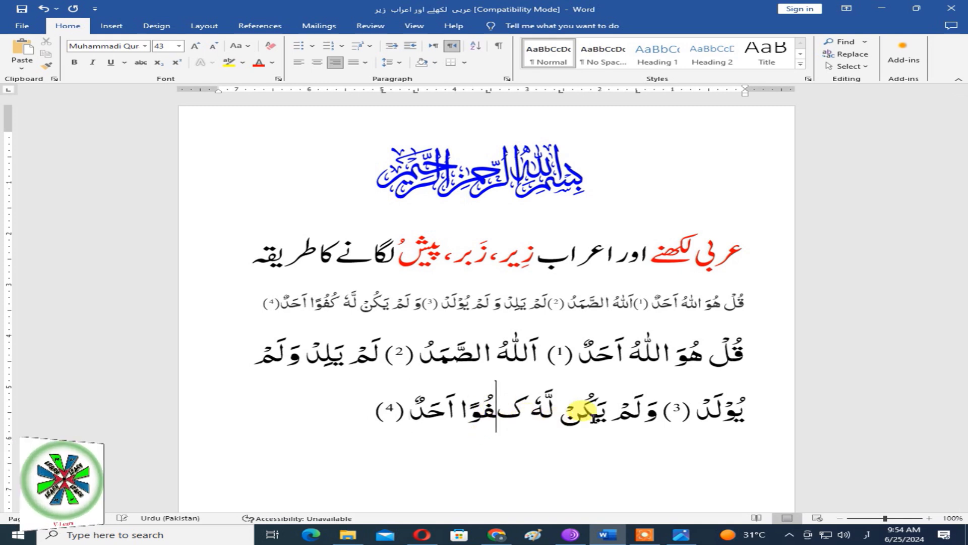
pyautogui.press('BackSpace')
pyautogui.press('BackSpace')
pyautogui.write('کُ')
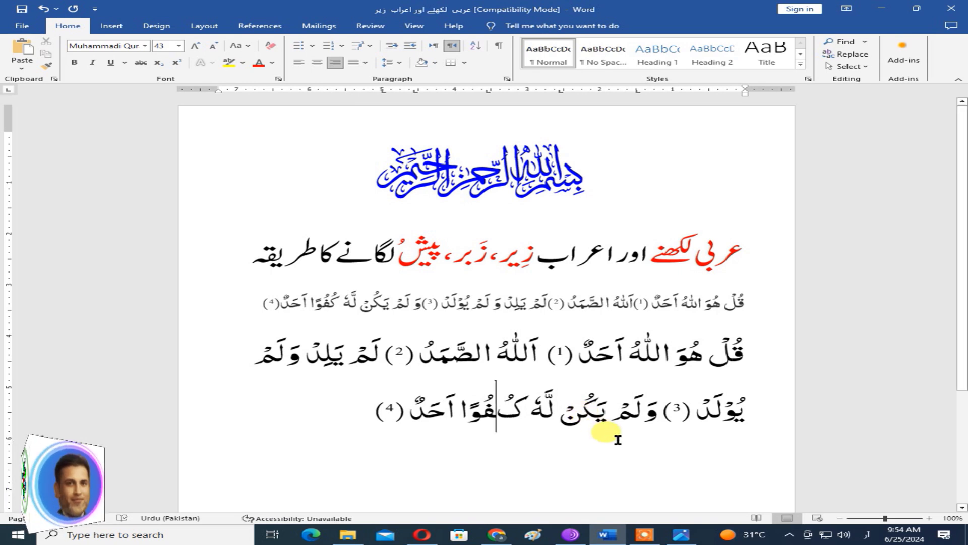
pyautogui.click(614, 429)
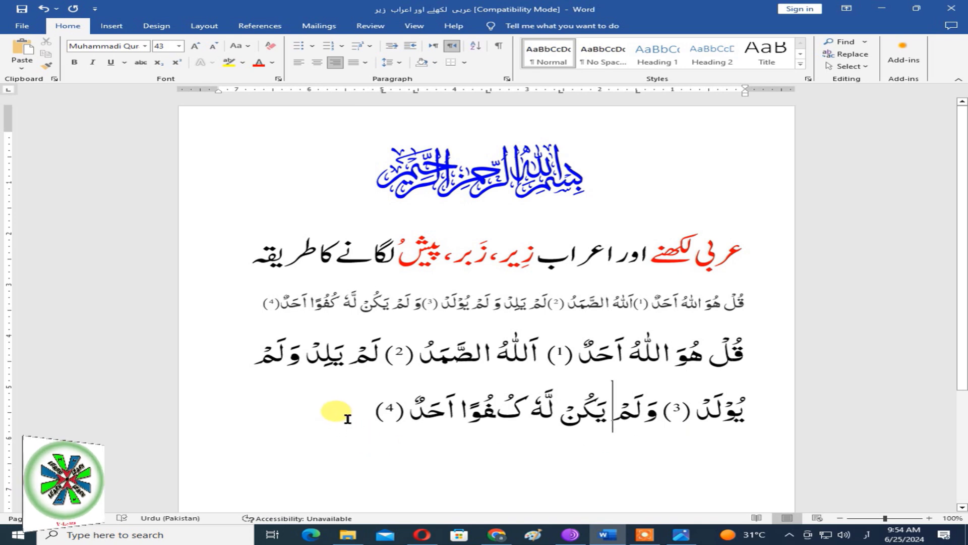
# - Copy the four large black verses and paste the copy below them, leaving a blank line in between
pyautogui.moveTo(350, 422); pyautogui.dragTo(771, 343)
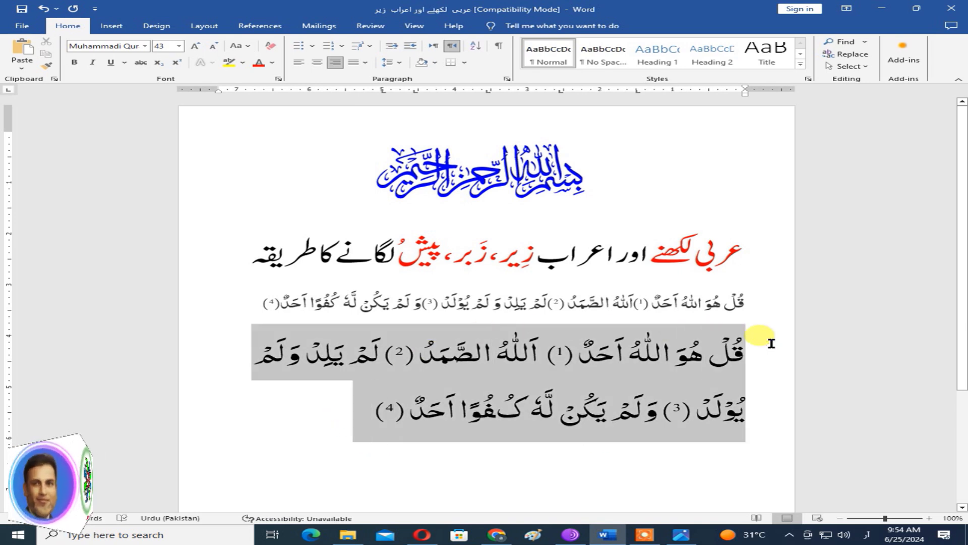
pyautogui.rightClick(651, 375)
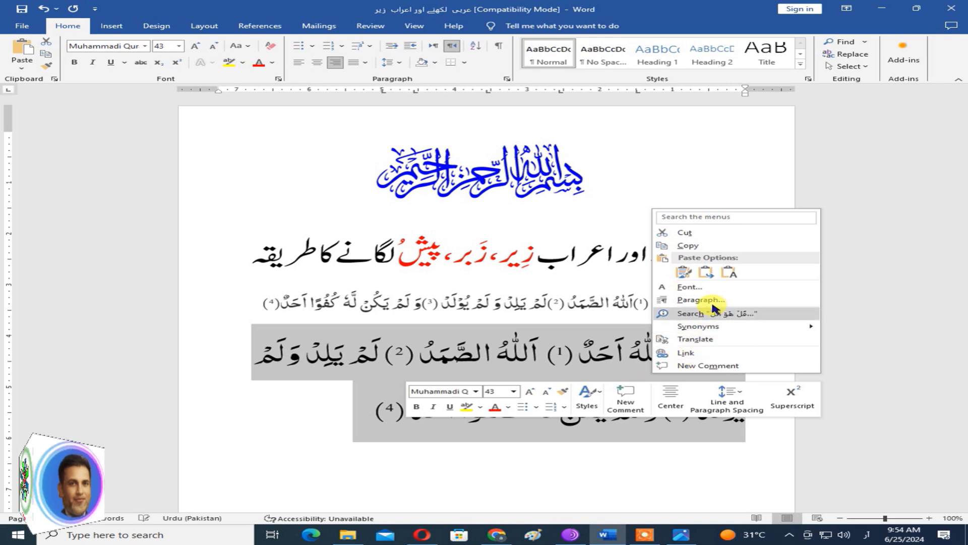
pyautogui.click(687, 245)
pyautogui.click(348, 407)
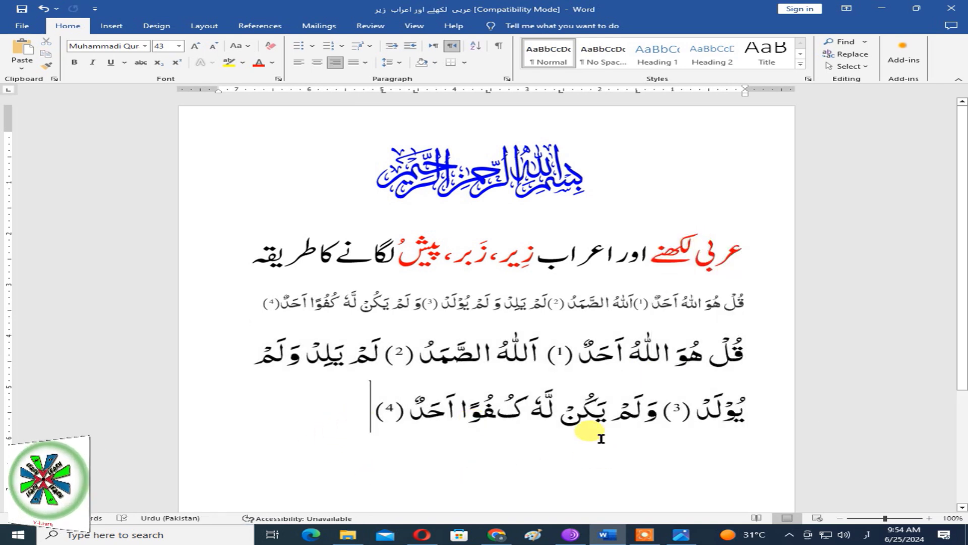
pyautogui.press('Return')
pyautogui.press('Return')
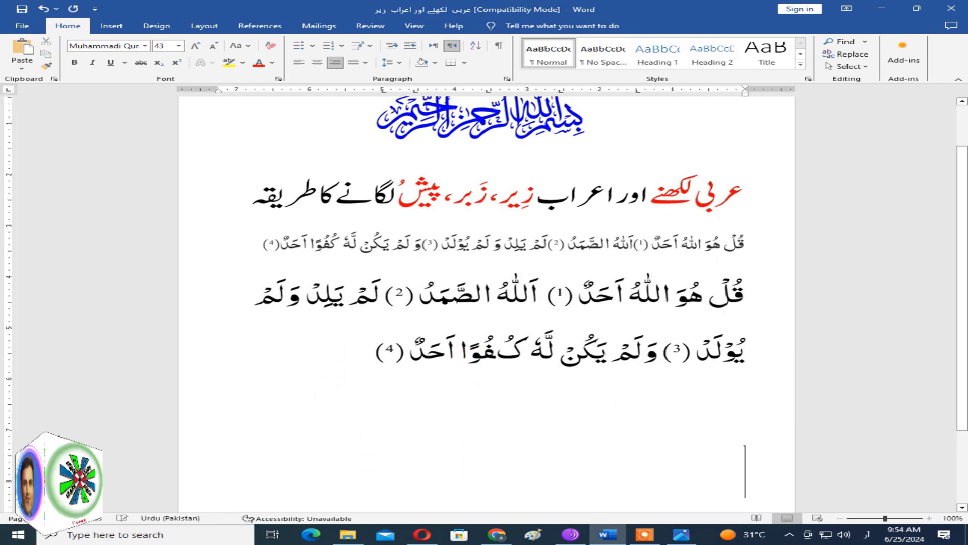
pyautogui.scroll(-2, 525, 371)
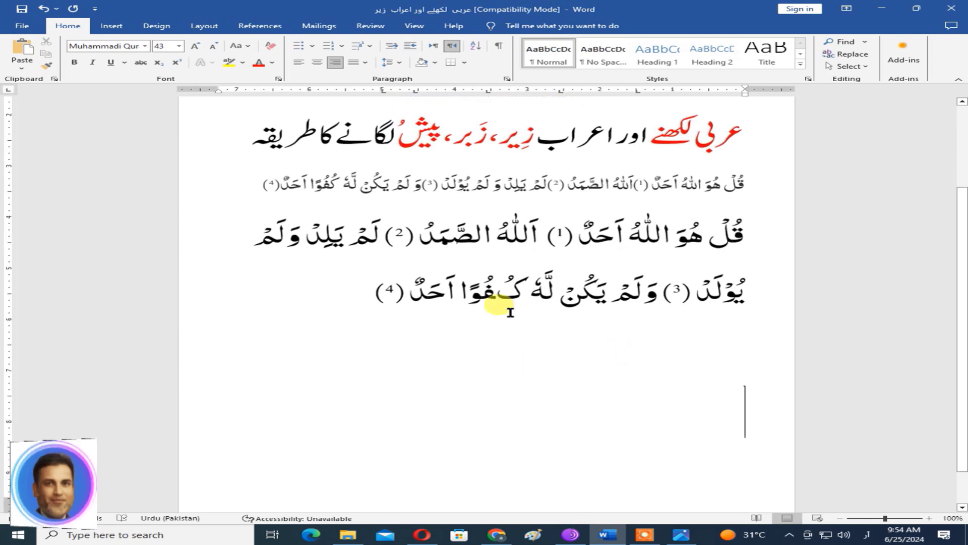
pyautogui.click(146, 46)
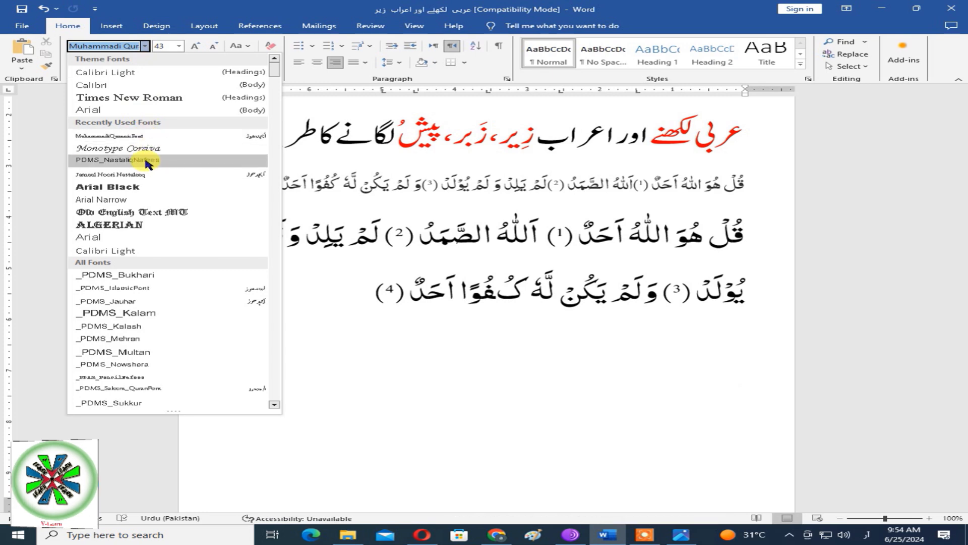
pyautogui.click(670, 353)
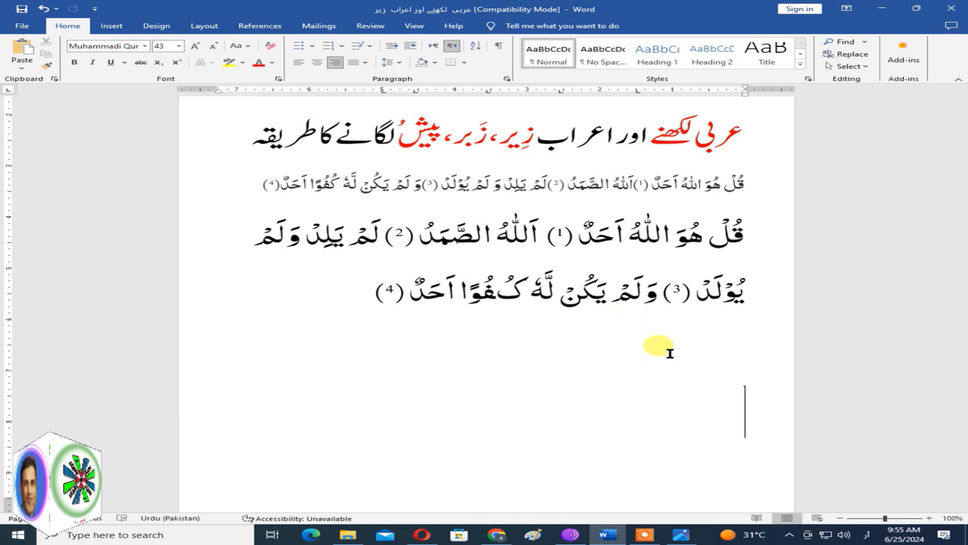
pyautogui.hotkey('ctrl', 'v')
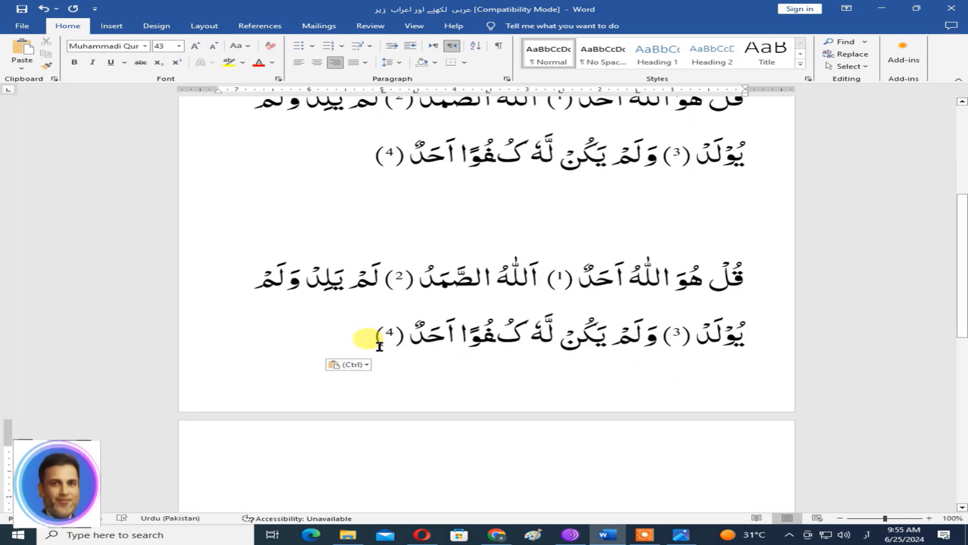
# - Colour the pasted copy of the four verses with the standard Green font colour
pyautogui.scroll(3, 465, 361)
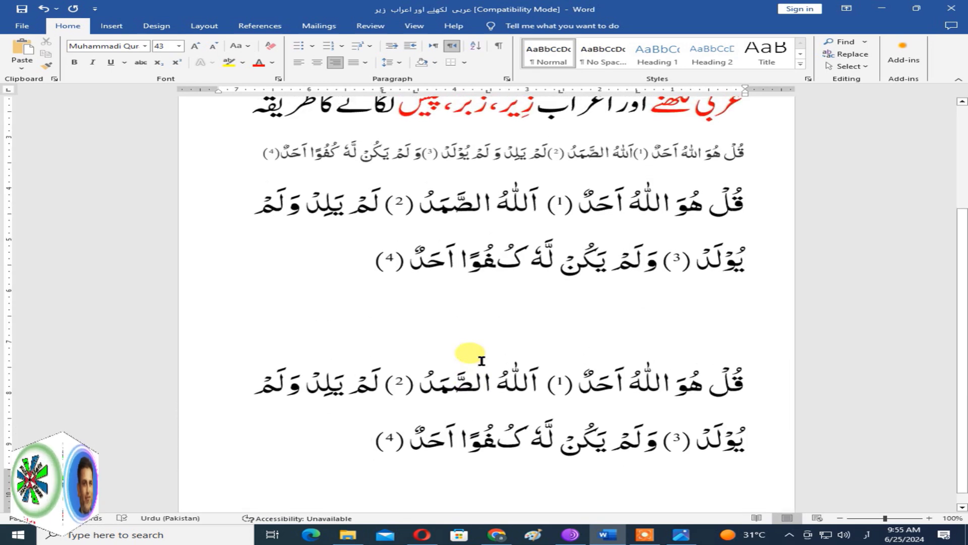
pyautogui.moveTo(376, 446); pyautogui.dragTo(702, 386)
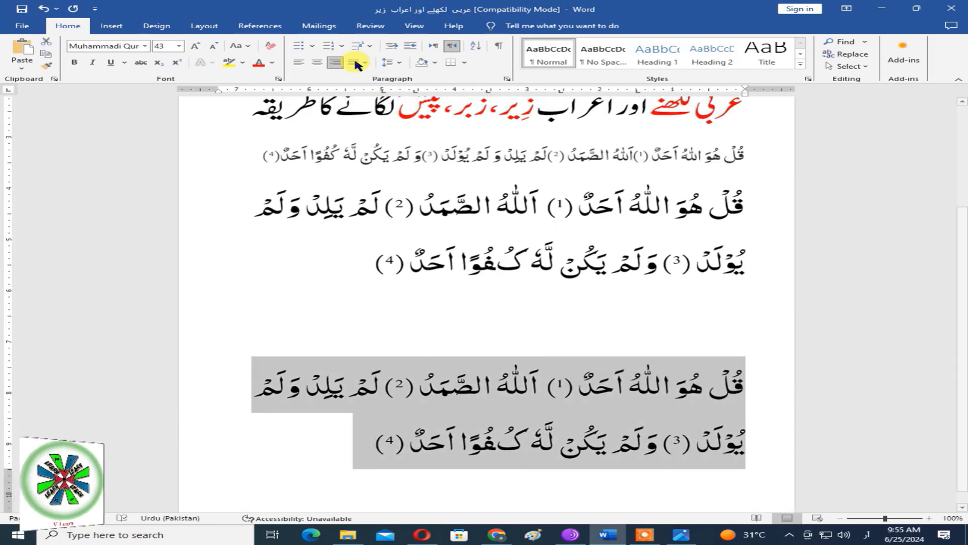
pyautogui.click(272, 64)
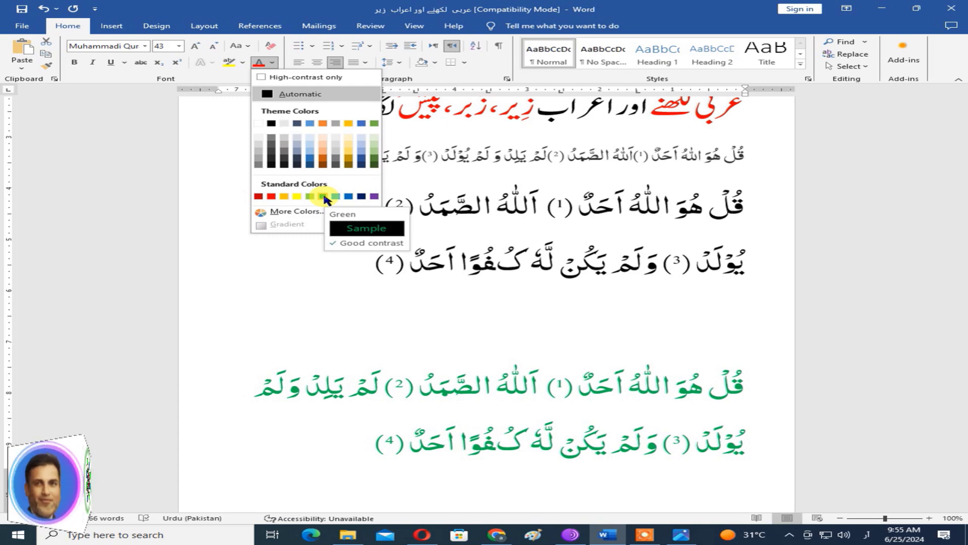
pyautogui.click(324, 199)
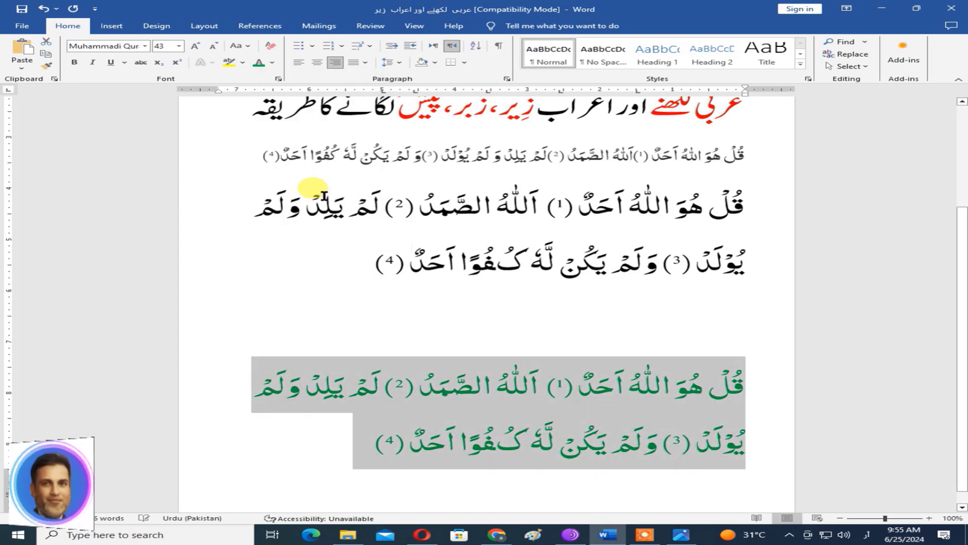
# - Preview Arabic and Quranic fonts on the green verses and apply the Al_Mushaf font to them
pyautogui.click(144, 46)
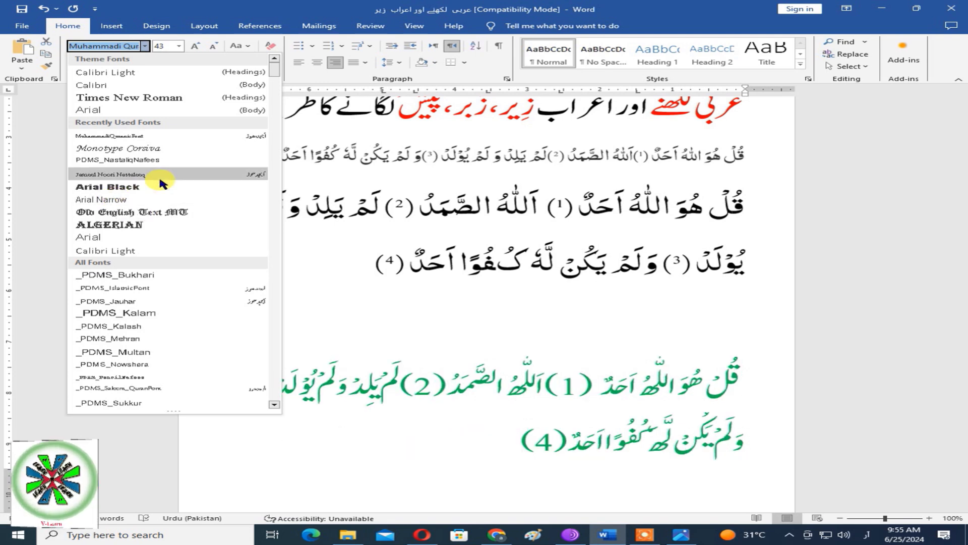
pyautogui.scroll(-1, 162, 186)
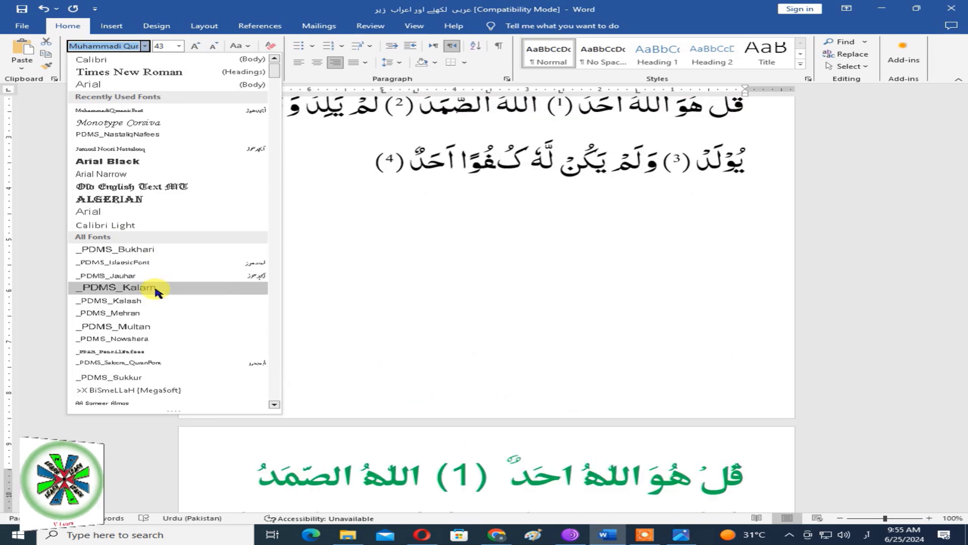
pyautogui.scroll(-2, 157, 291)
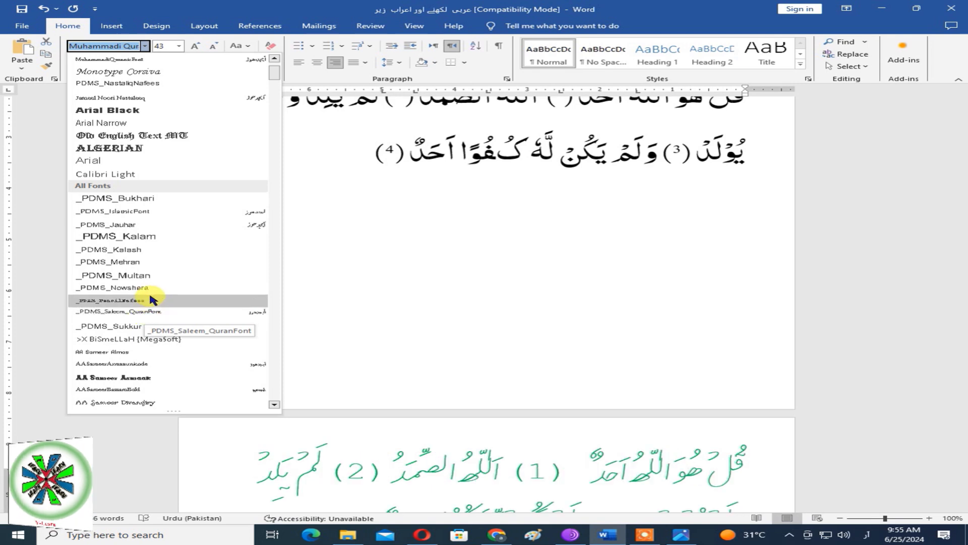
pyautogui.scroll(-2, 146, 310)
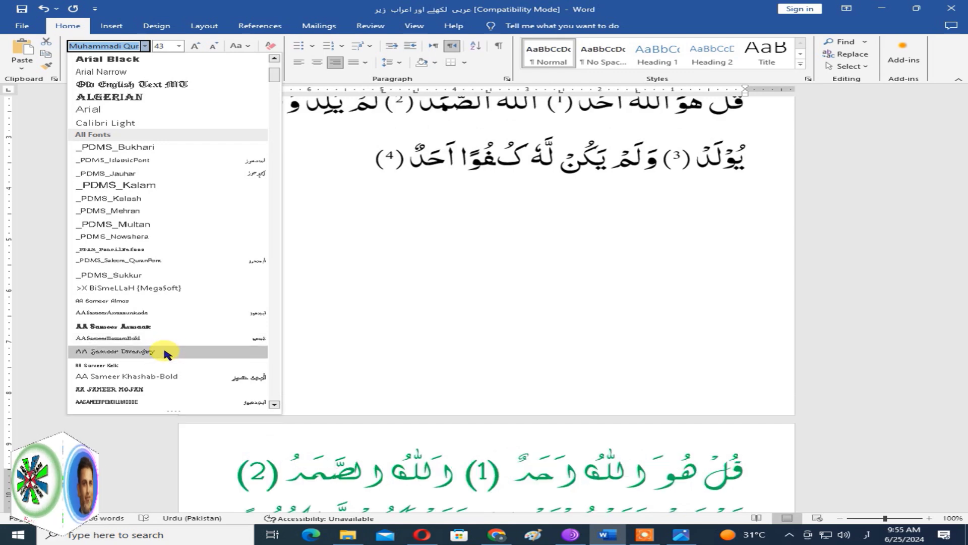
pyautogui.scroll(-4, 173, 368)
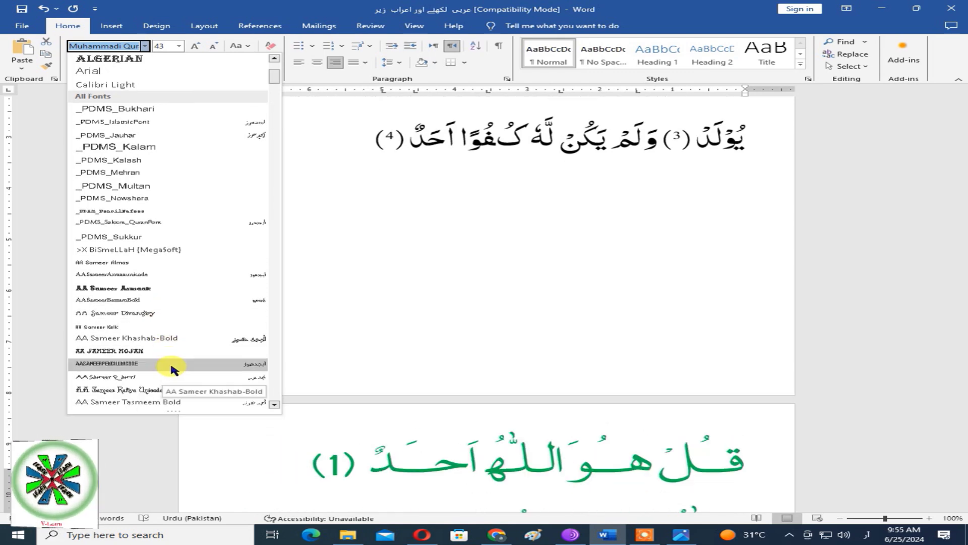
pyautogui.scroll(-1, 196, 330)
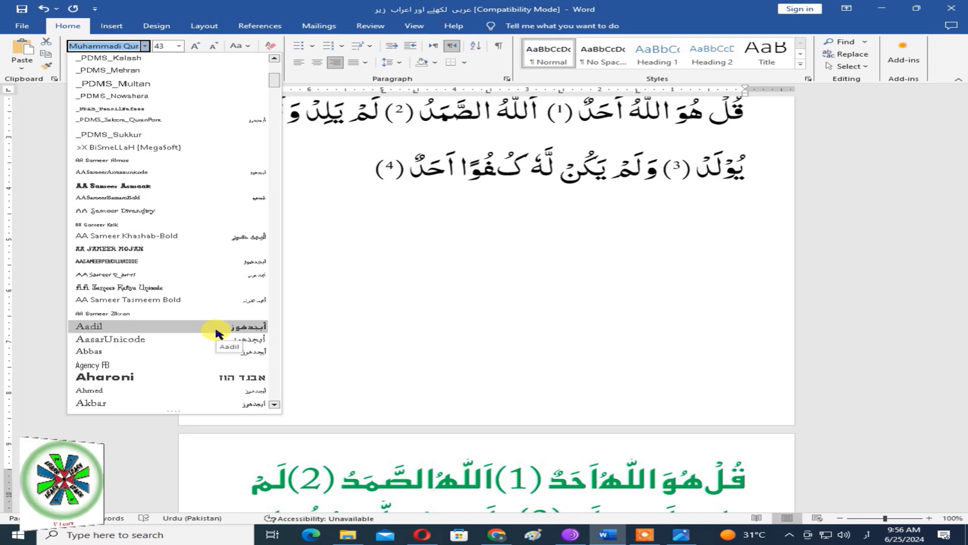
pyautogui.scroll(-1, 217, 333)
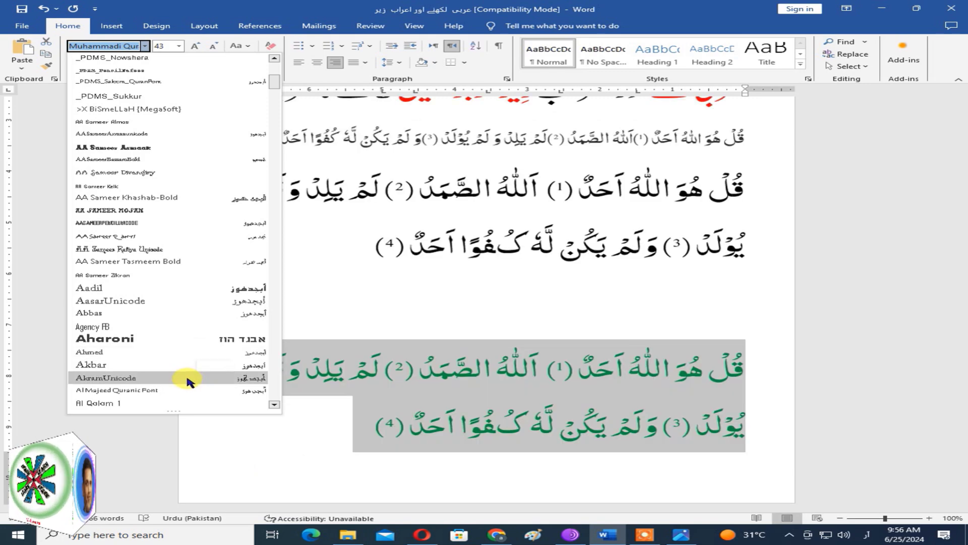
pyautogui.scroll(-1, 202, 366)
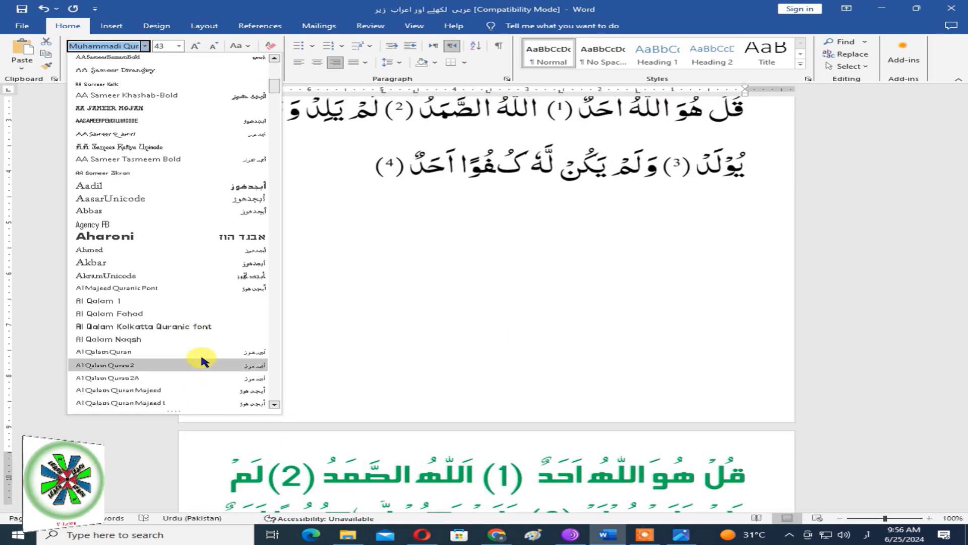
pyautogui.scroll(-1, 207, 328)
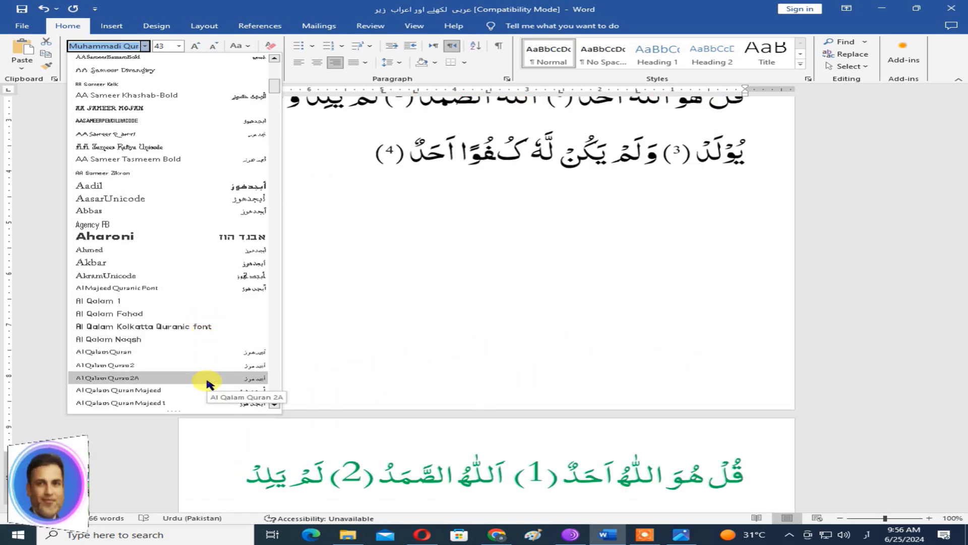
pyautogui.scroll(-2, 207, 384)
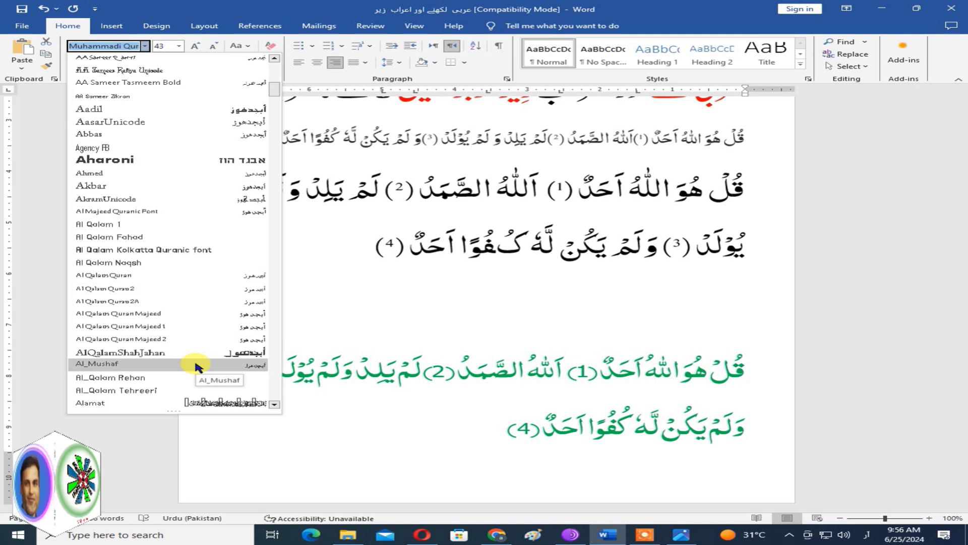
pyautogui.click(197, 366)
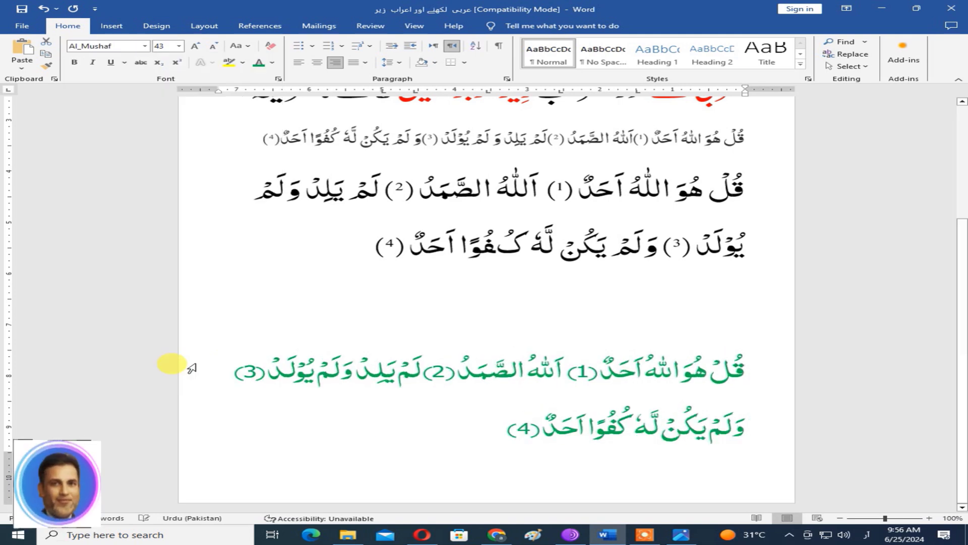
pyautogui.click(466, 391)
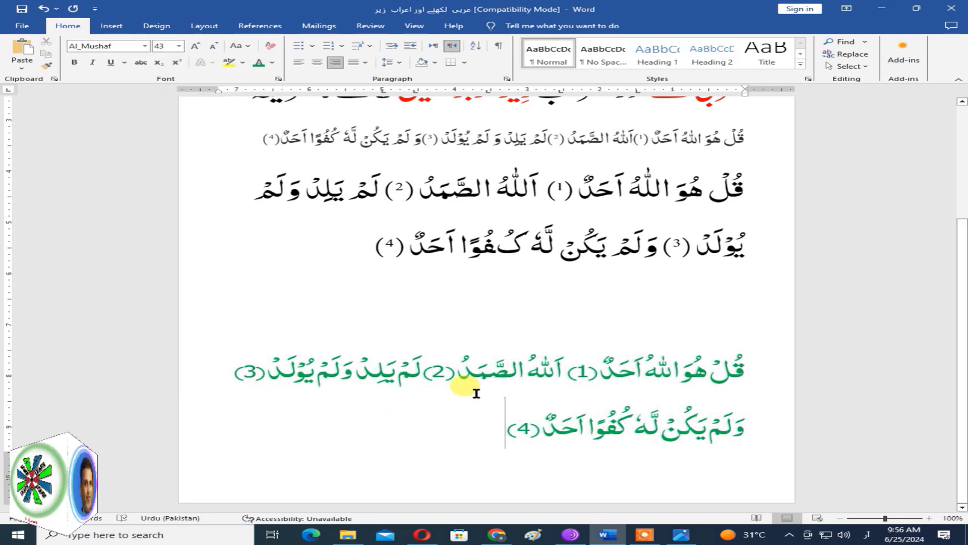
# - Reduce the font size of the blank line between the black and green verses to 21
pyautogui.click(660, 313)
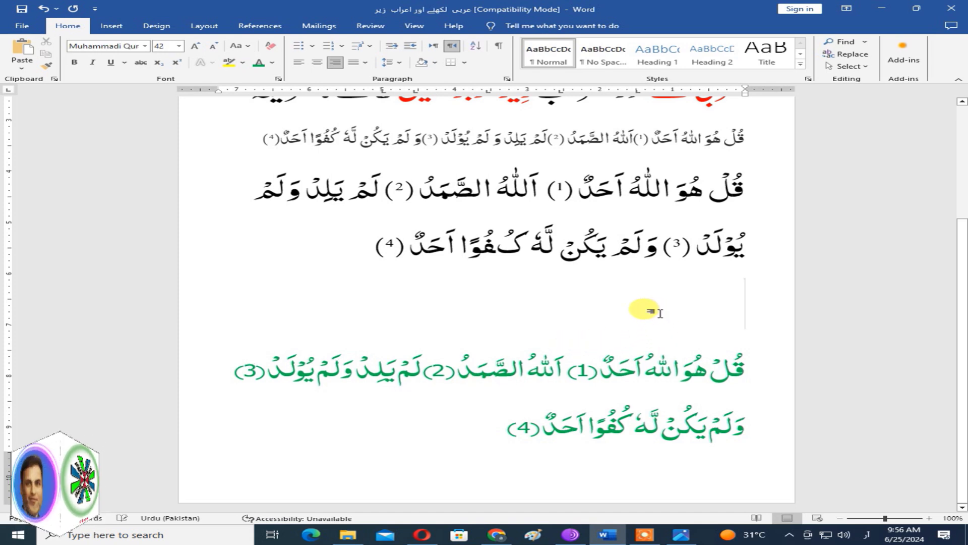
pyautogui.hotkey('ctrl', 'shift', ',')
pyautogui.hotkey('ctrl', 'shift', ',')
pyautogui.hotkey('ctrl', 'shift', ',')
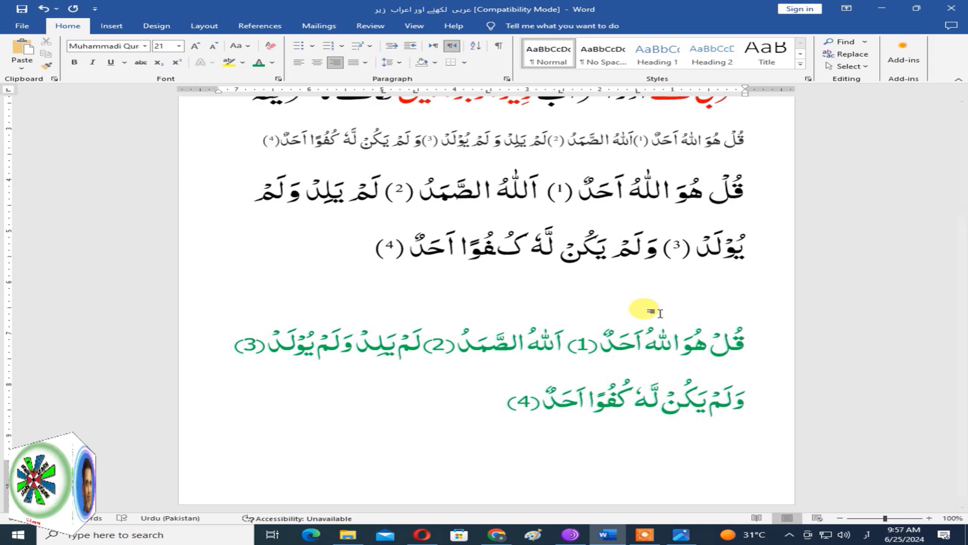
# - Insert the Bismillah ligature ﷽ on the blank line above the green verses and centre it
pyautogui.scroll(1, 680, 310)
pyautogui.scroll(1, 701, 311)
pyautogui.hotkey('shift', 'b')
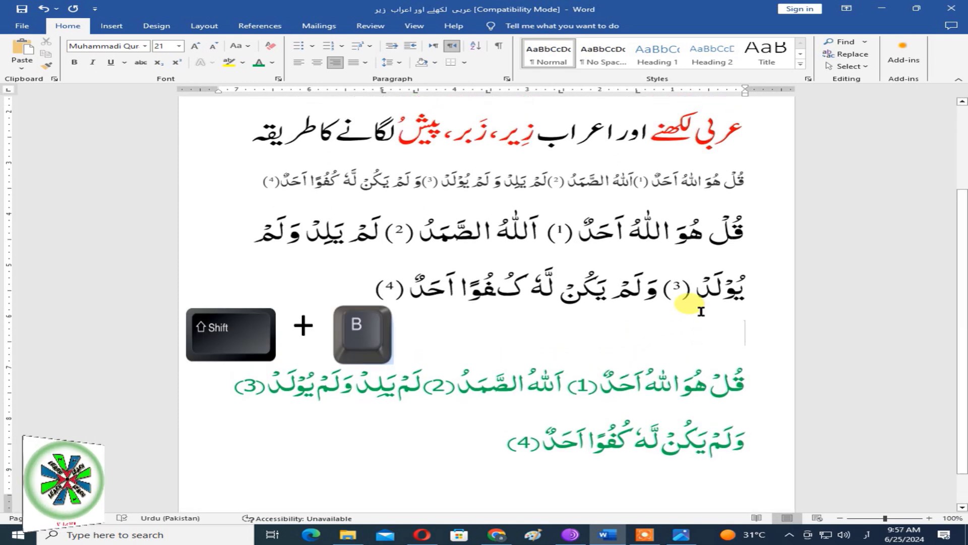
pyautogui.click(489, 443)
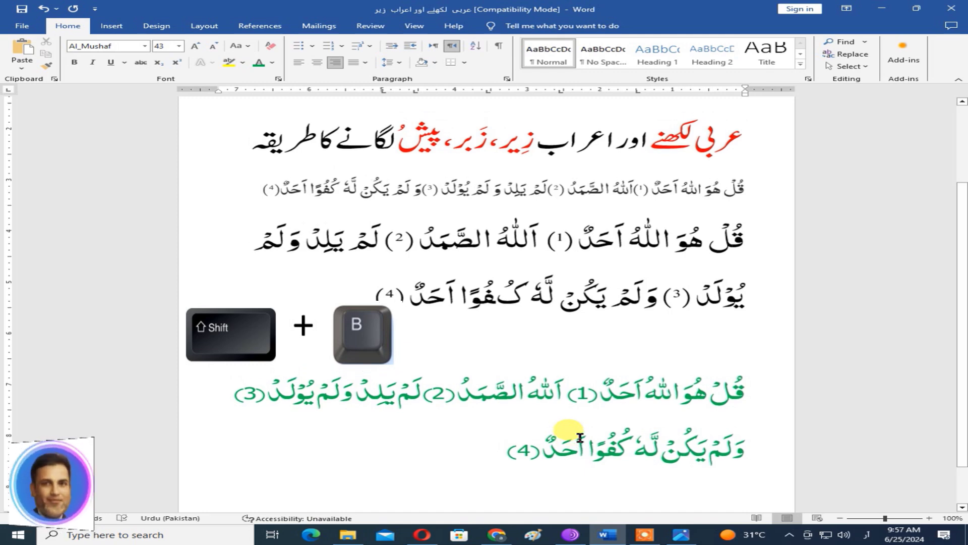
pyautogui.scroll(3, 446, 370)
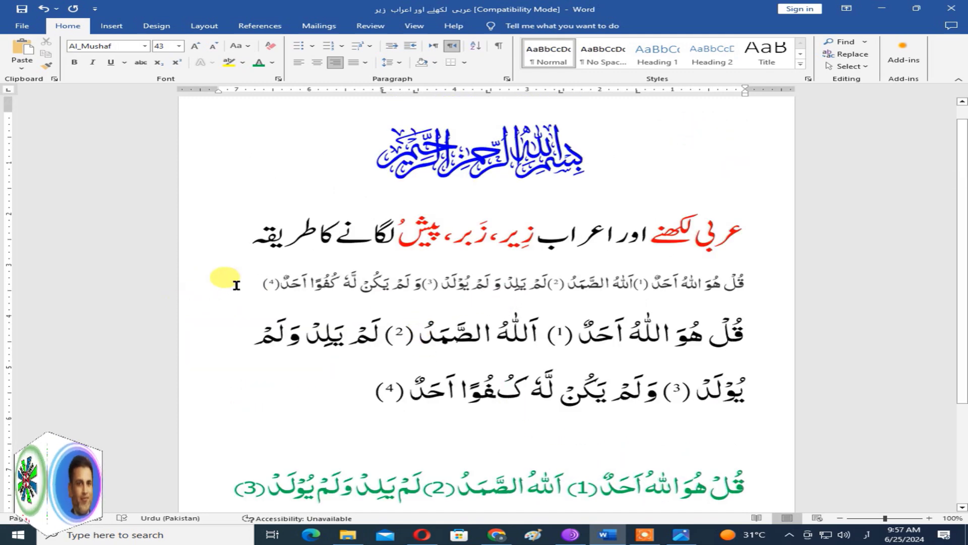
pyautogui.click(478, 438)
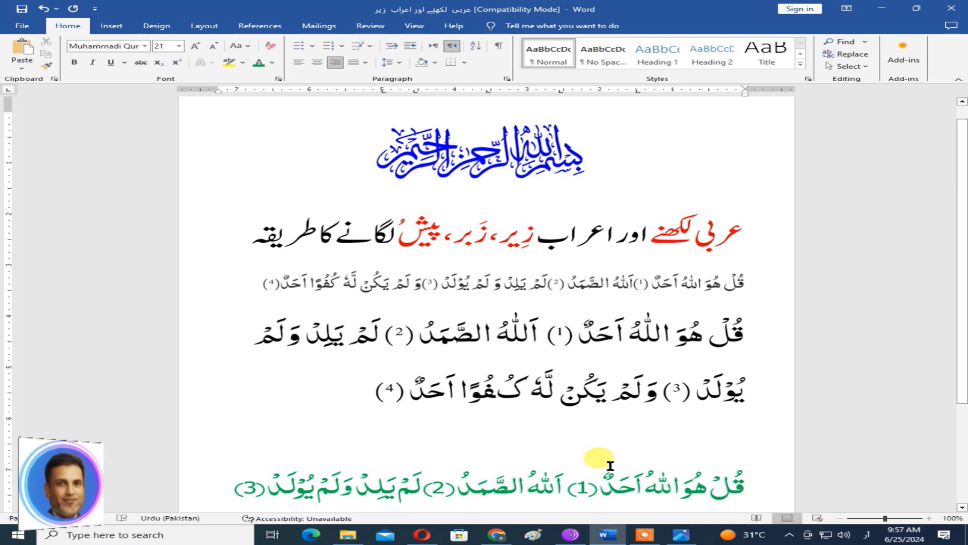
pyautogui.write('﷽')
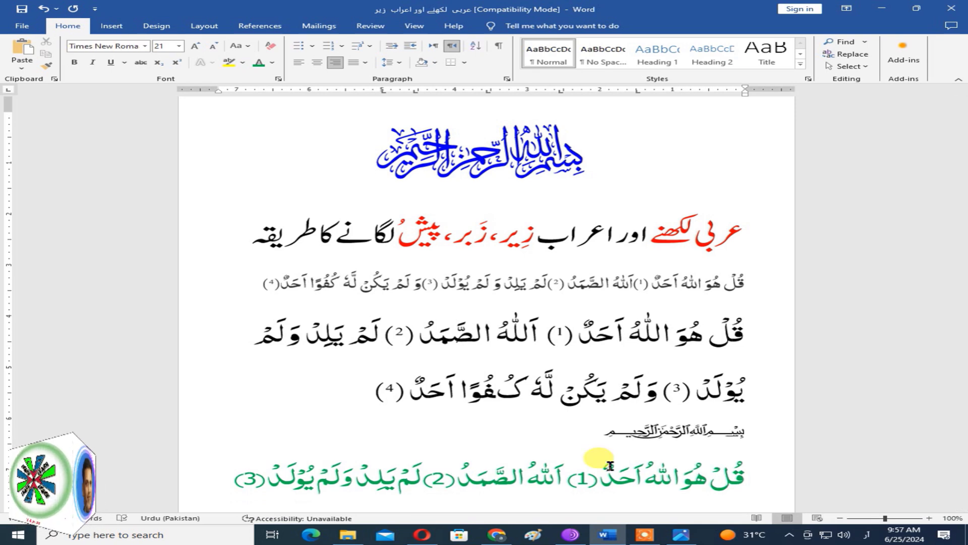
pyautogui.click(317, 64)
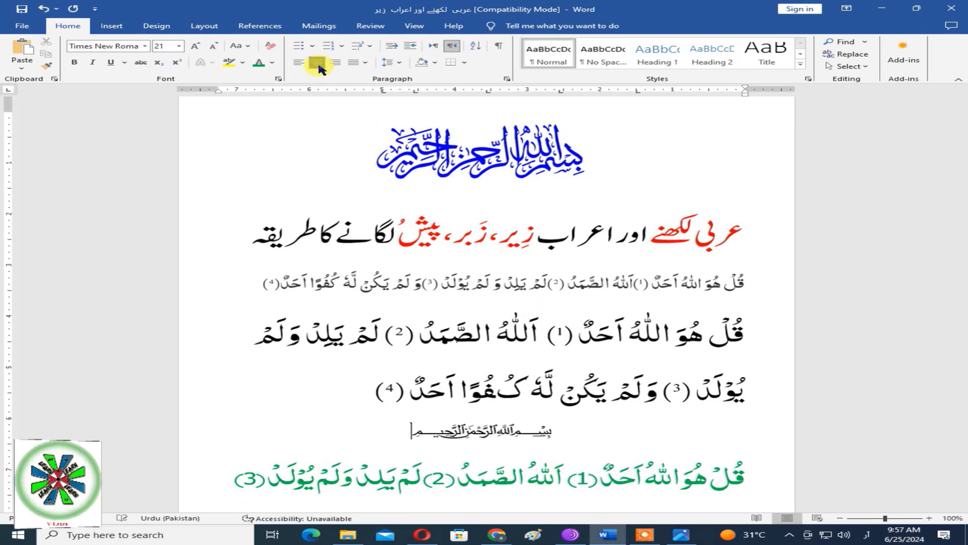
# - Set the font size of the centred Bismillah ligature between the black and green verses to 30
pyautogui.hotkey('shift', 'Left')
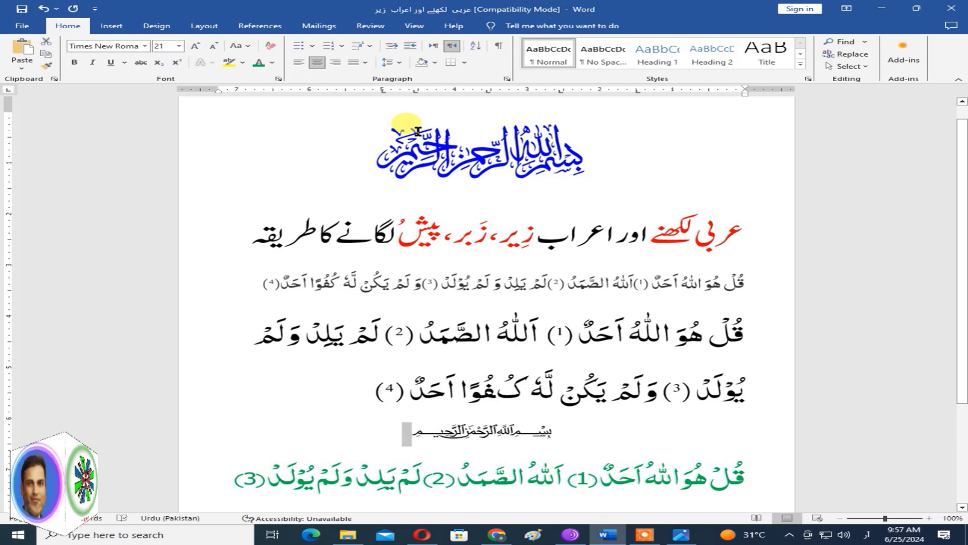
pyautogui.hotkey('shift', 'Left')
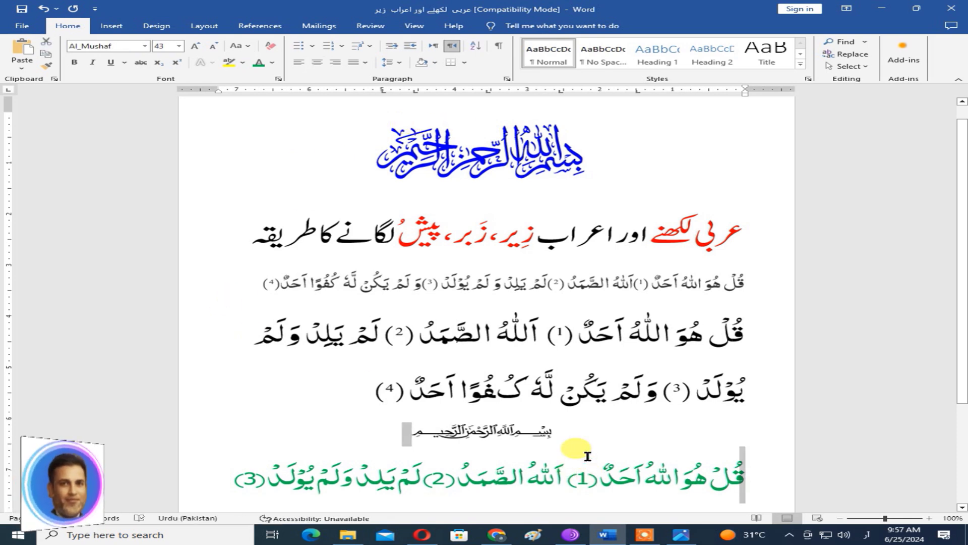
pyautogui.click(474, 433)
pyautogui.doubleClick(472, 431)
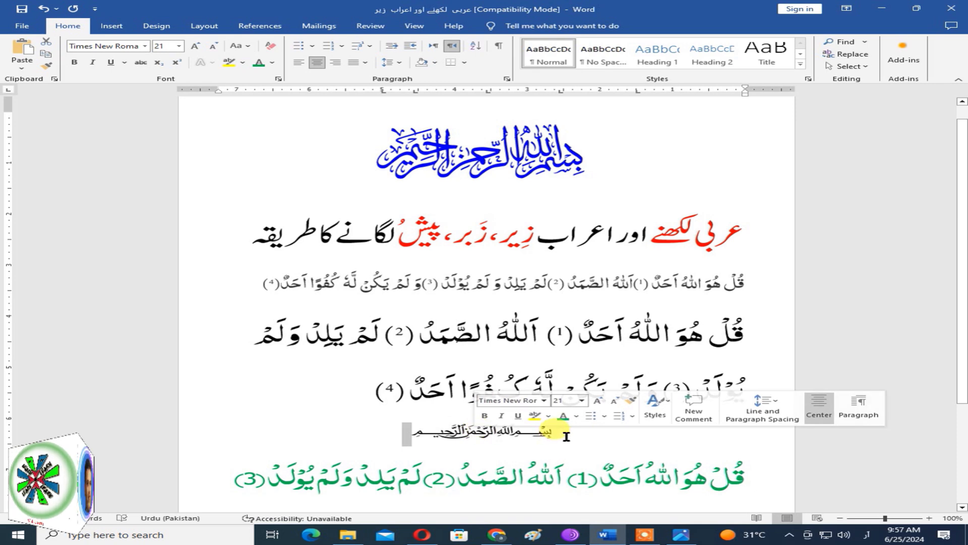
pyautogui.tripleClick(452, 430)
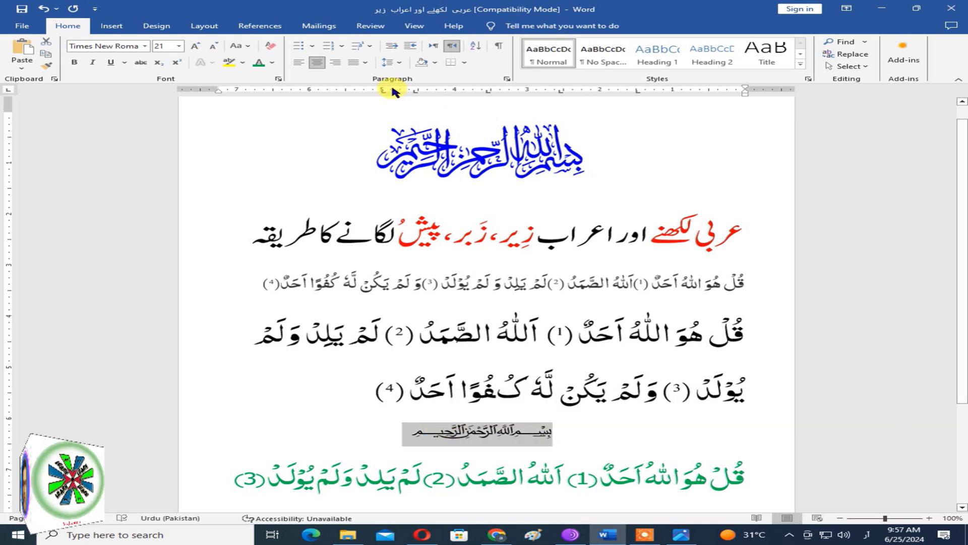
pyautogui.click(169, 46)
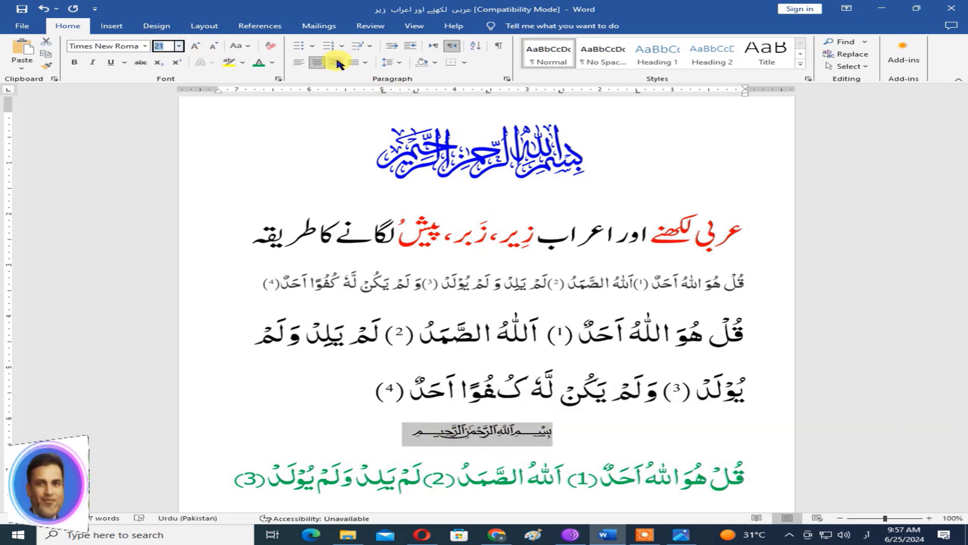
pyautogui.write('30')
pyautogui.press('Return')
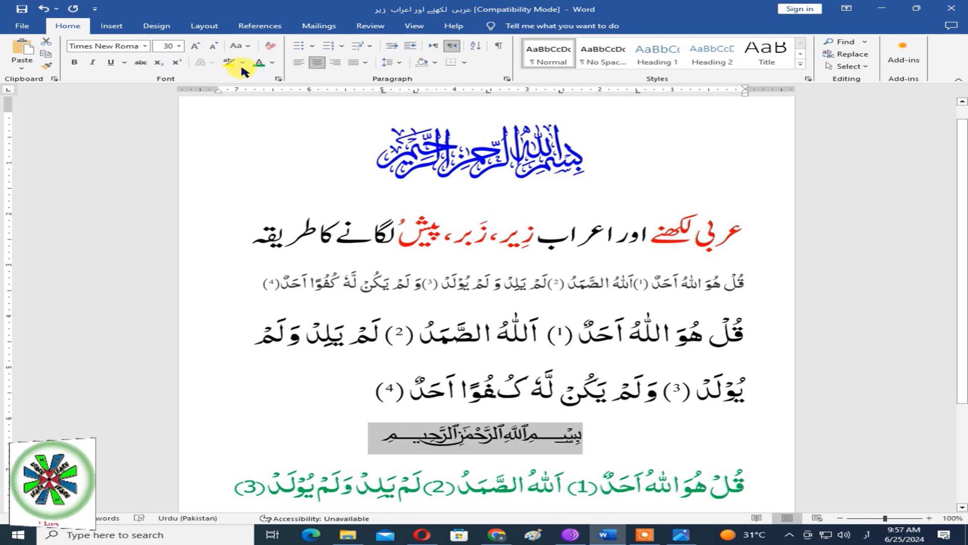
# - Colour the centred Bismillah ligature above the green verses with the same green font colour
pyautogui.click(259, 62)
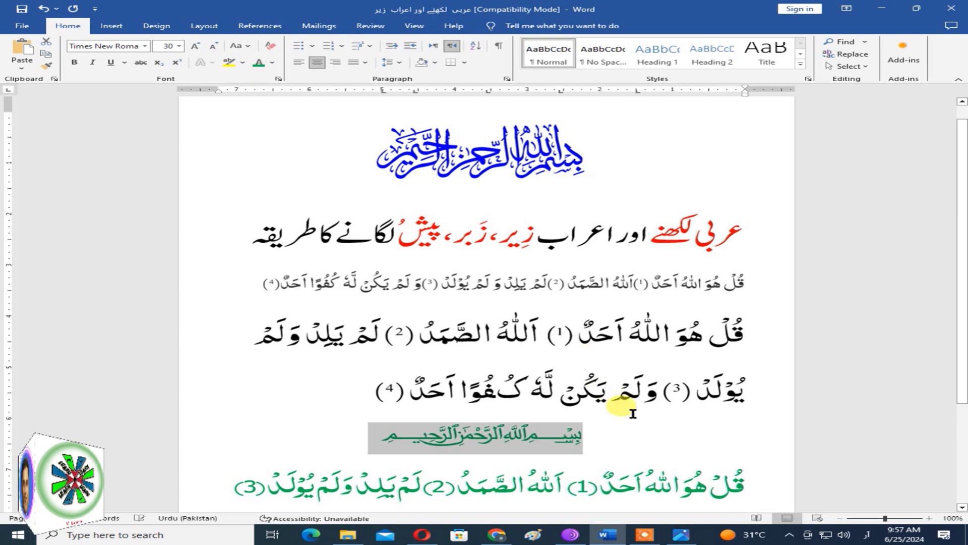
pyautogui.click(643, 431)
pyautogui.scroll(-4, 605, 426)
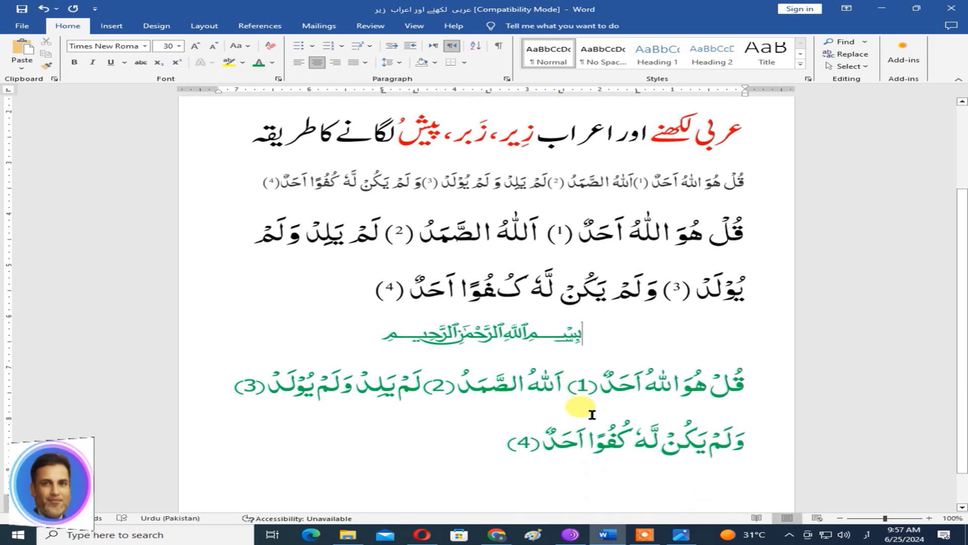
pyautogui.scroll(-1, 592, 414)
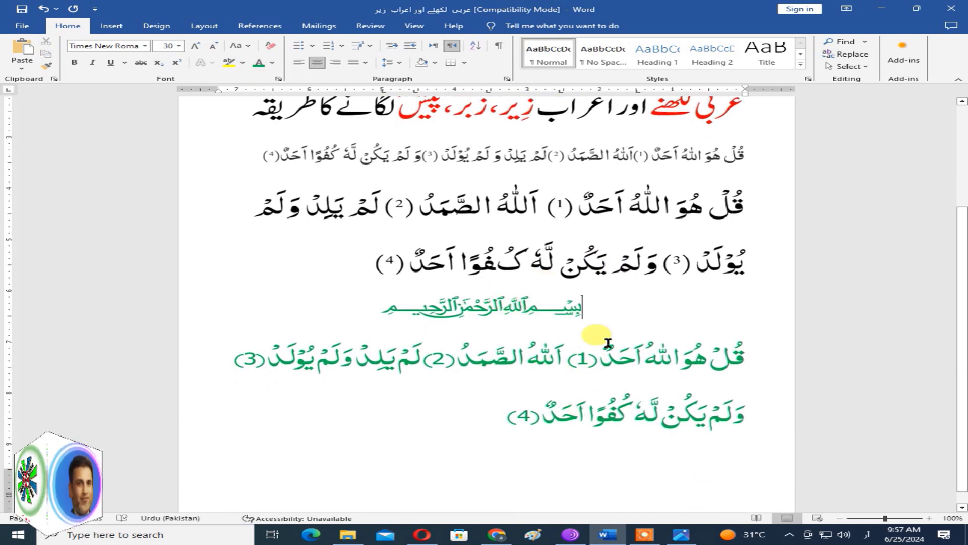